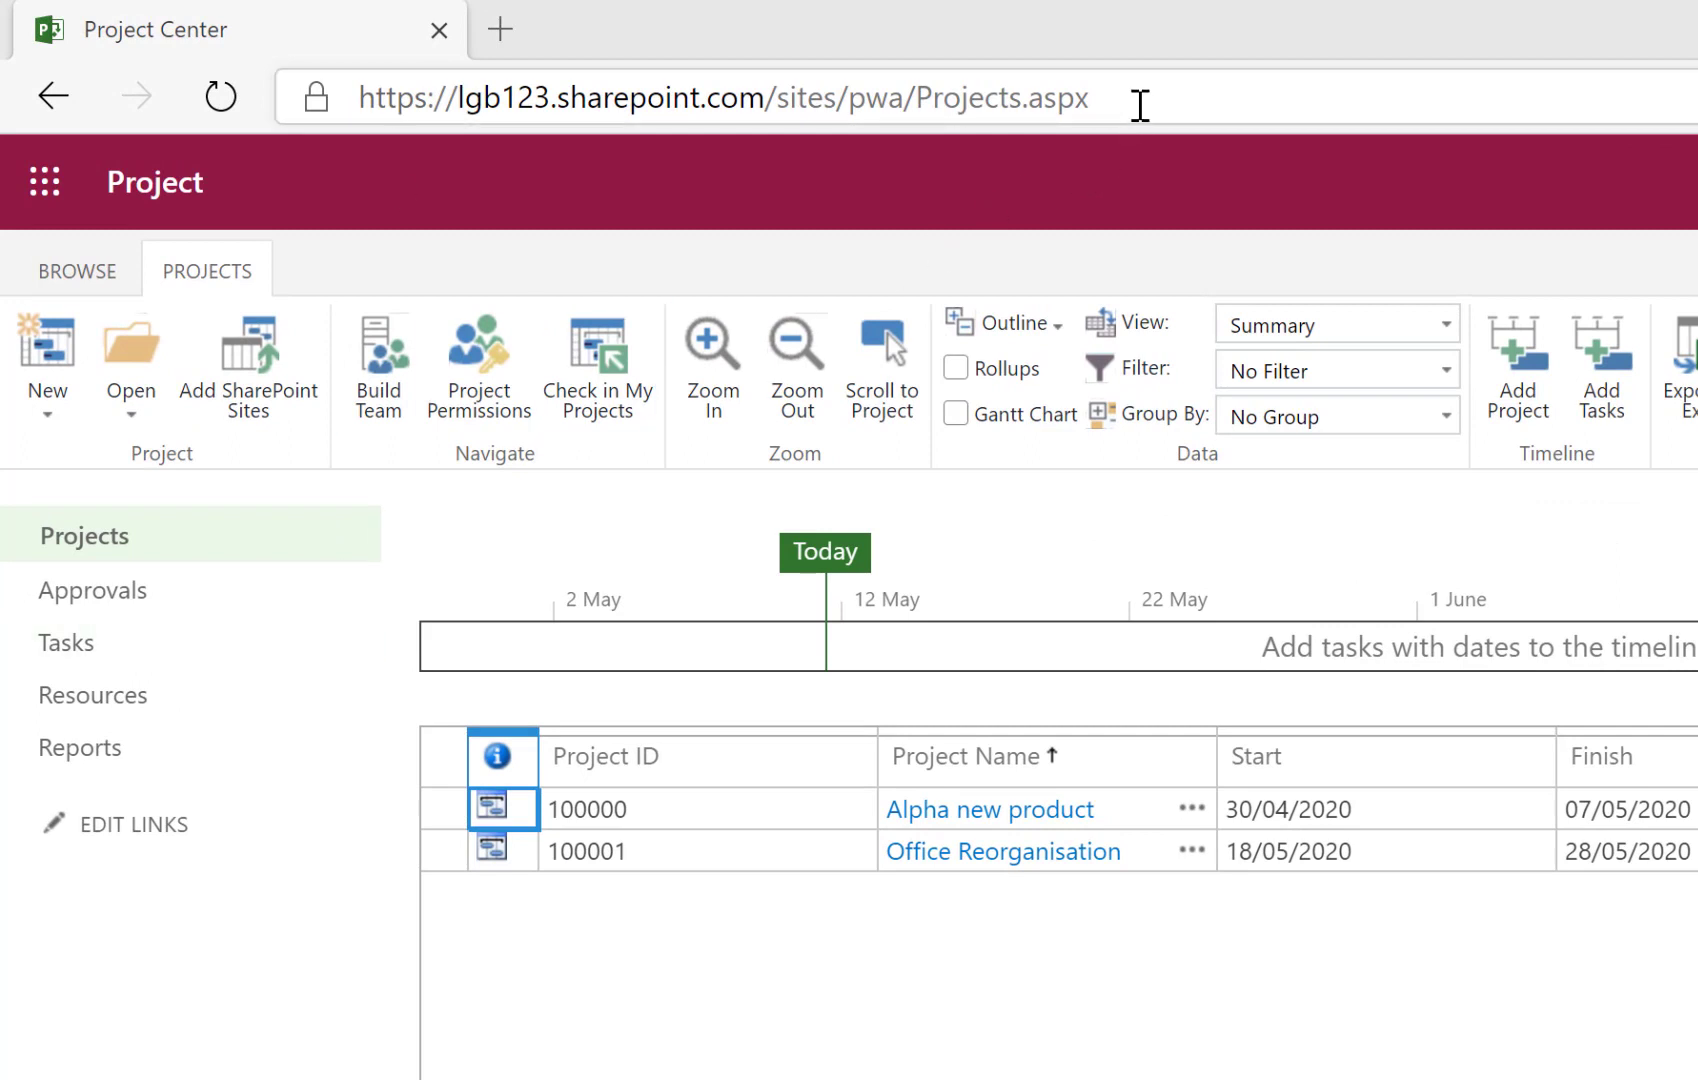
Step: Select and copy the Project Center site URL from the browser address bar
{"action": "left_click", "coordinate": [1140, 104]}
{"action": "key", "text": "ctrl+c"}
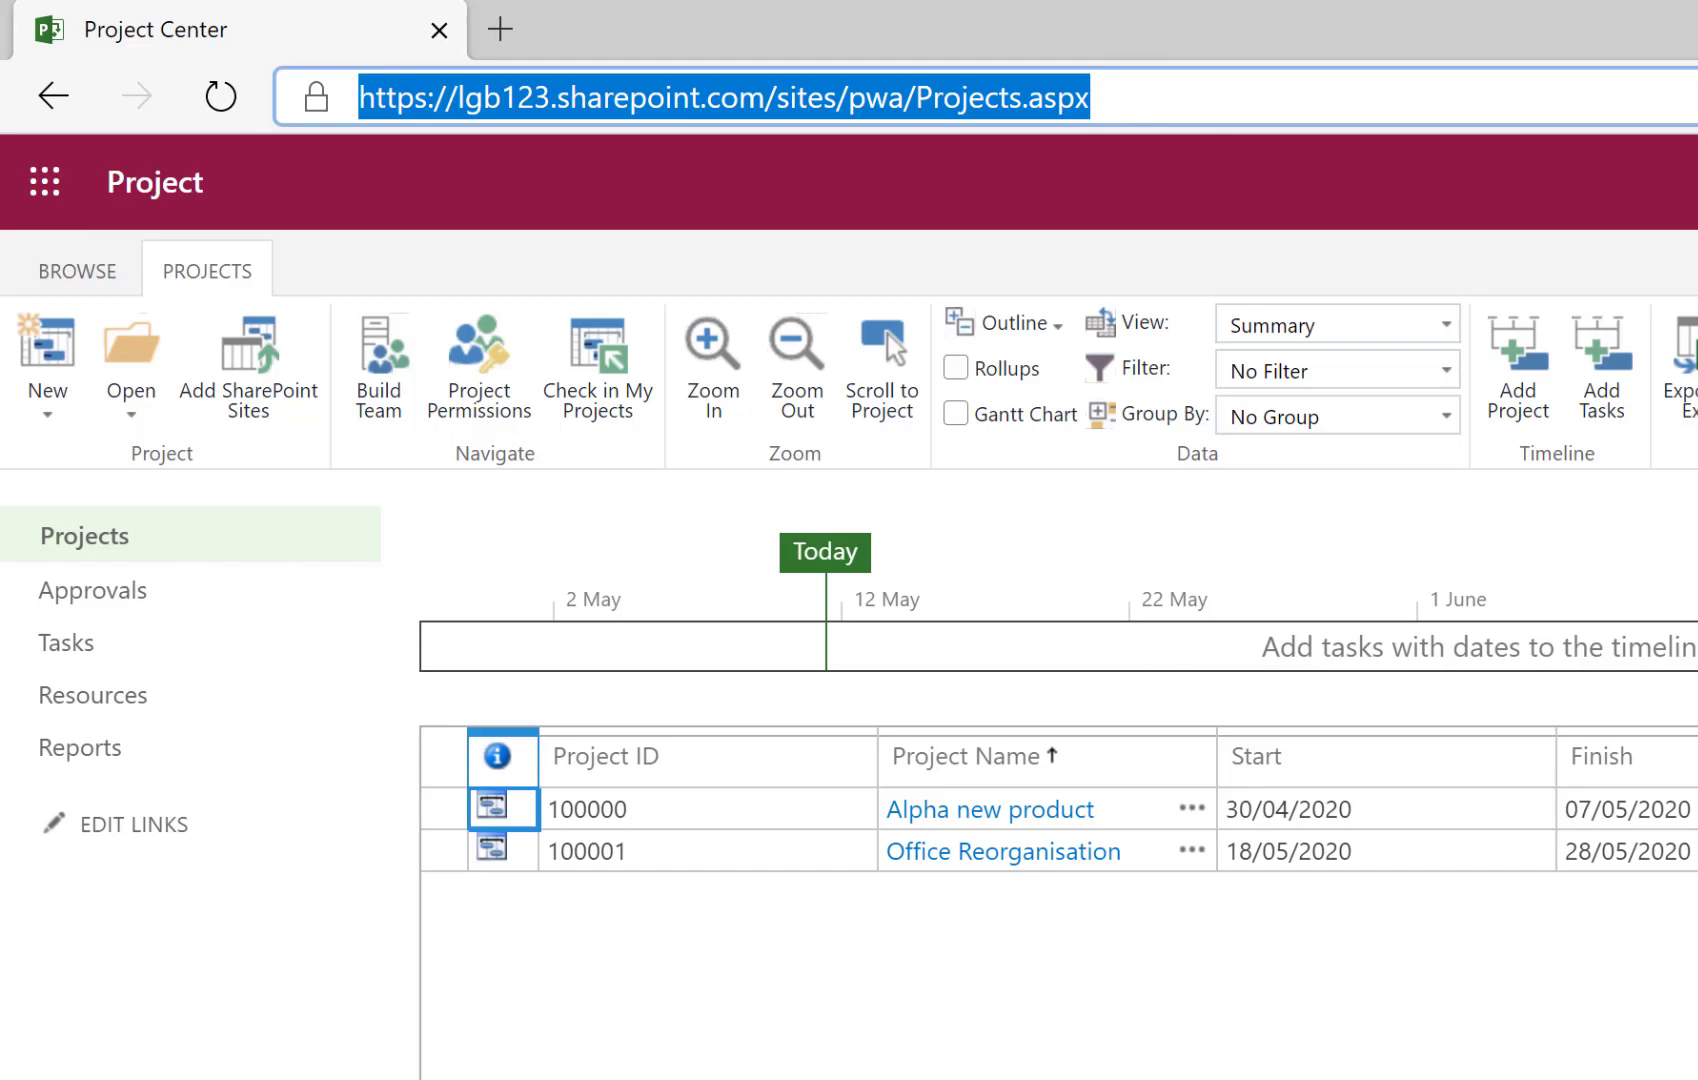
Step: Connect to an OData feed, using the pasted site URL with Projects.aspx replaced by _api/projectdata
{"action": "key", "text": "alt+Tab"}
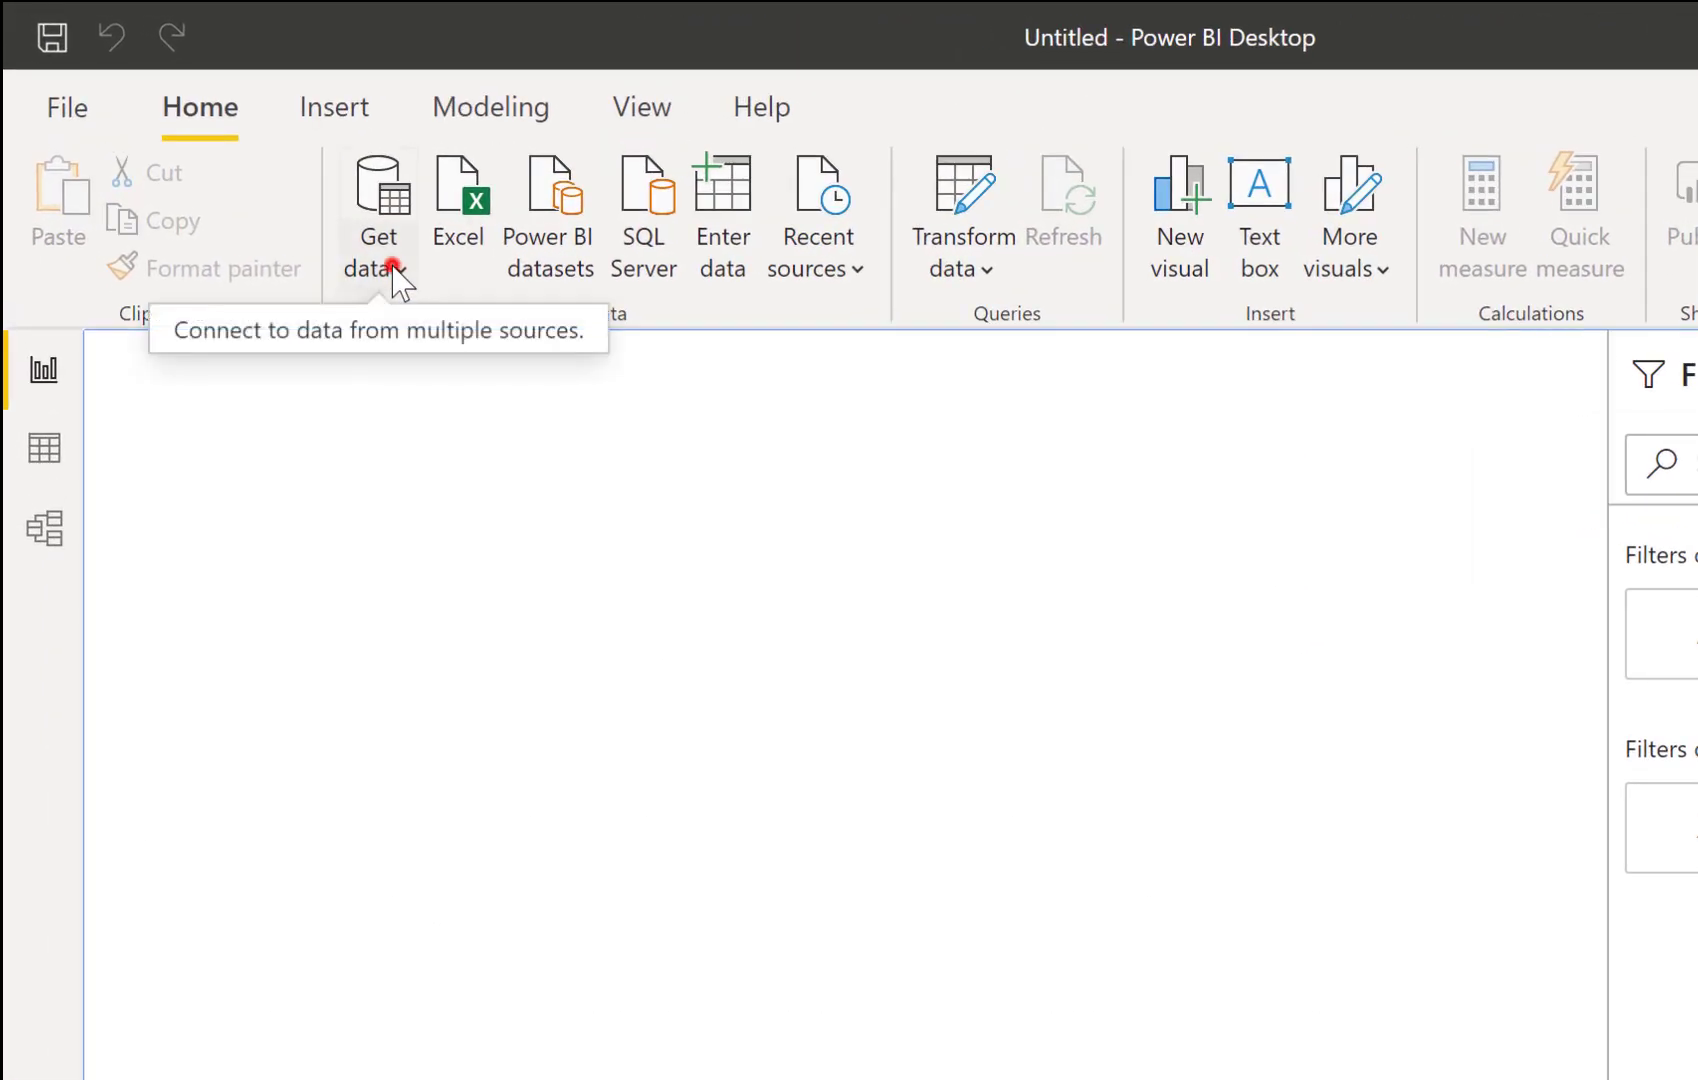
{"action": "left_click", "coordinate": [395, 276]}
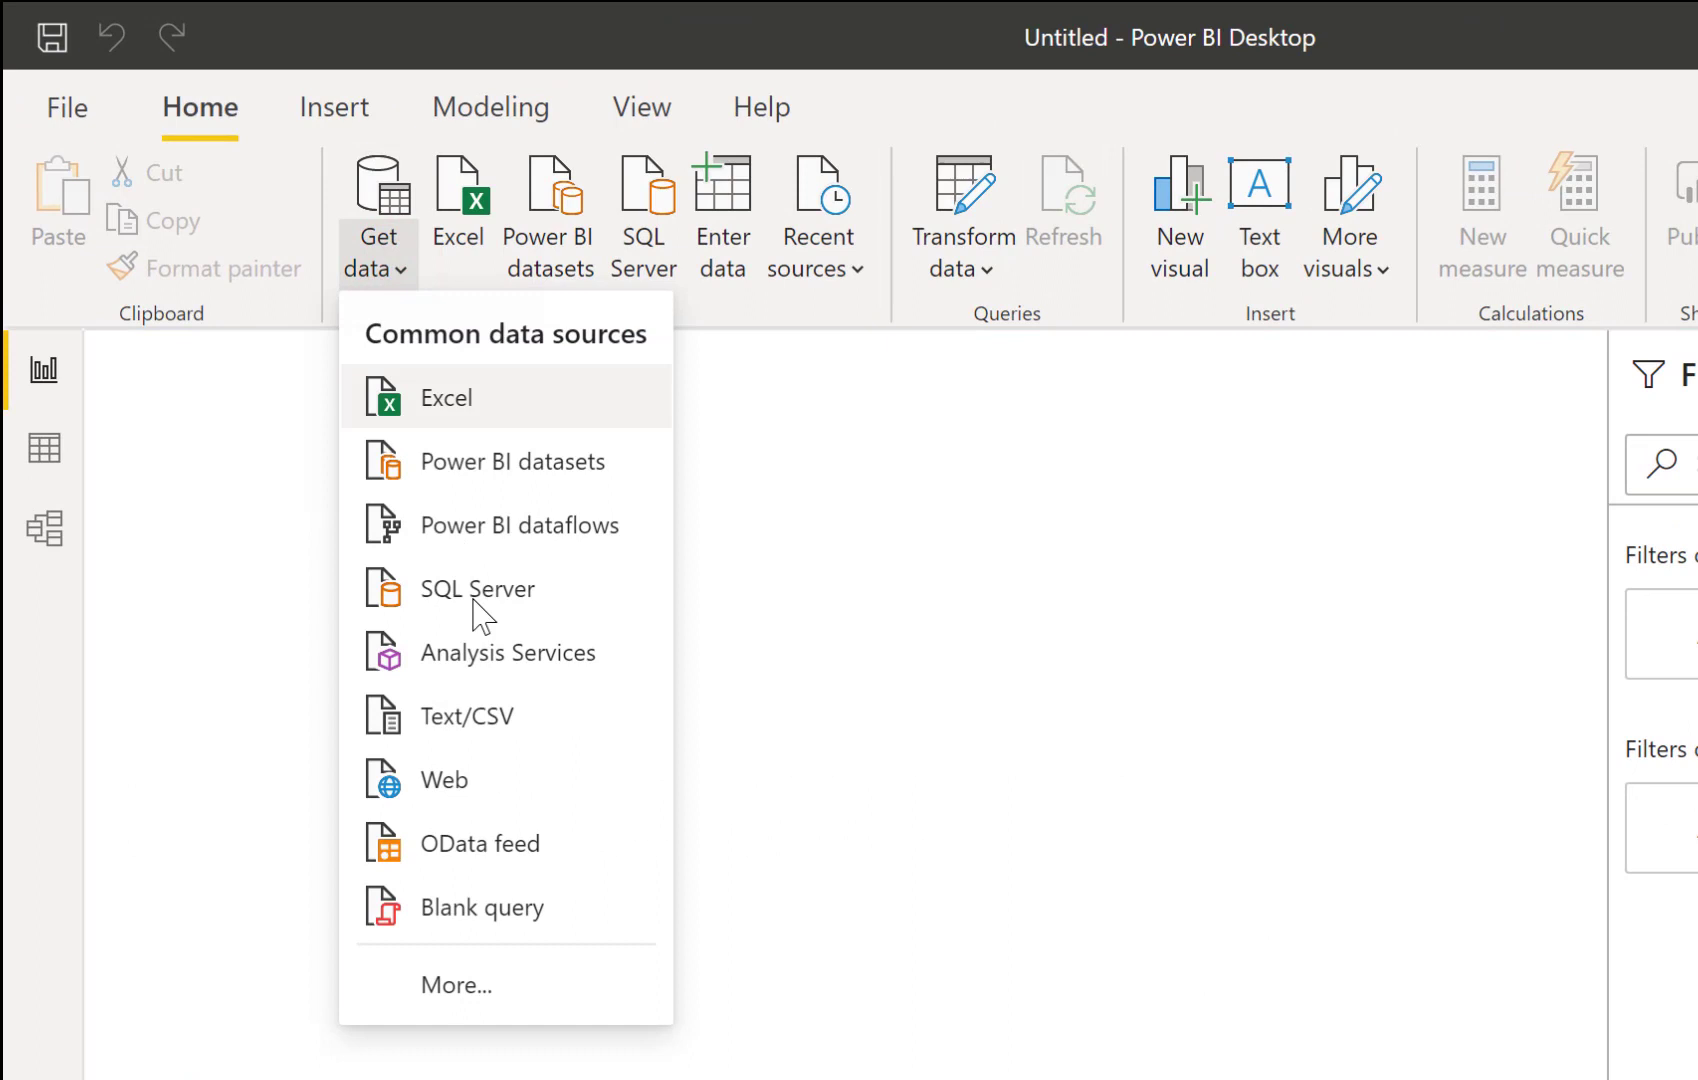
{"action": "left_click", "coordinate": [512, 847]}
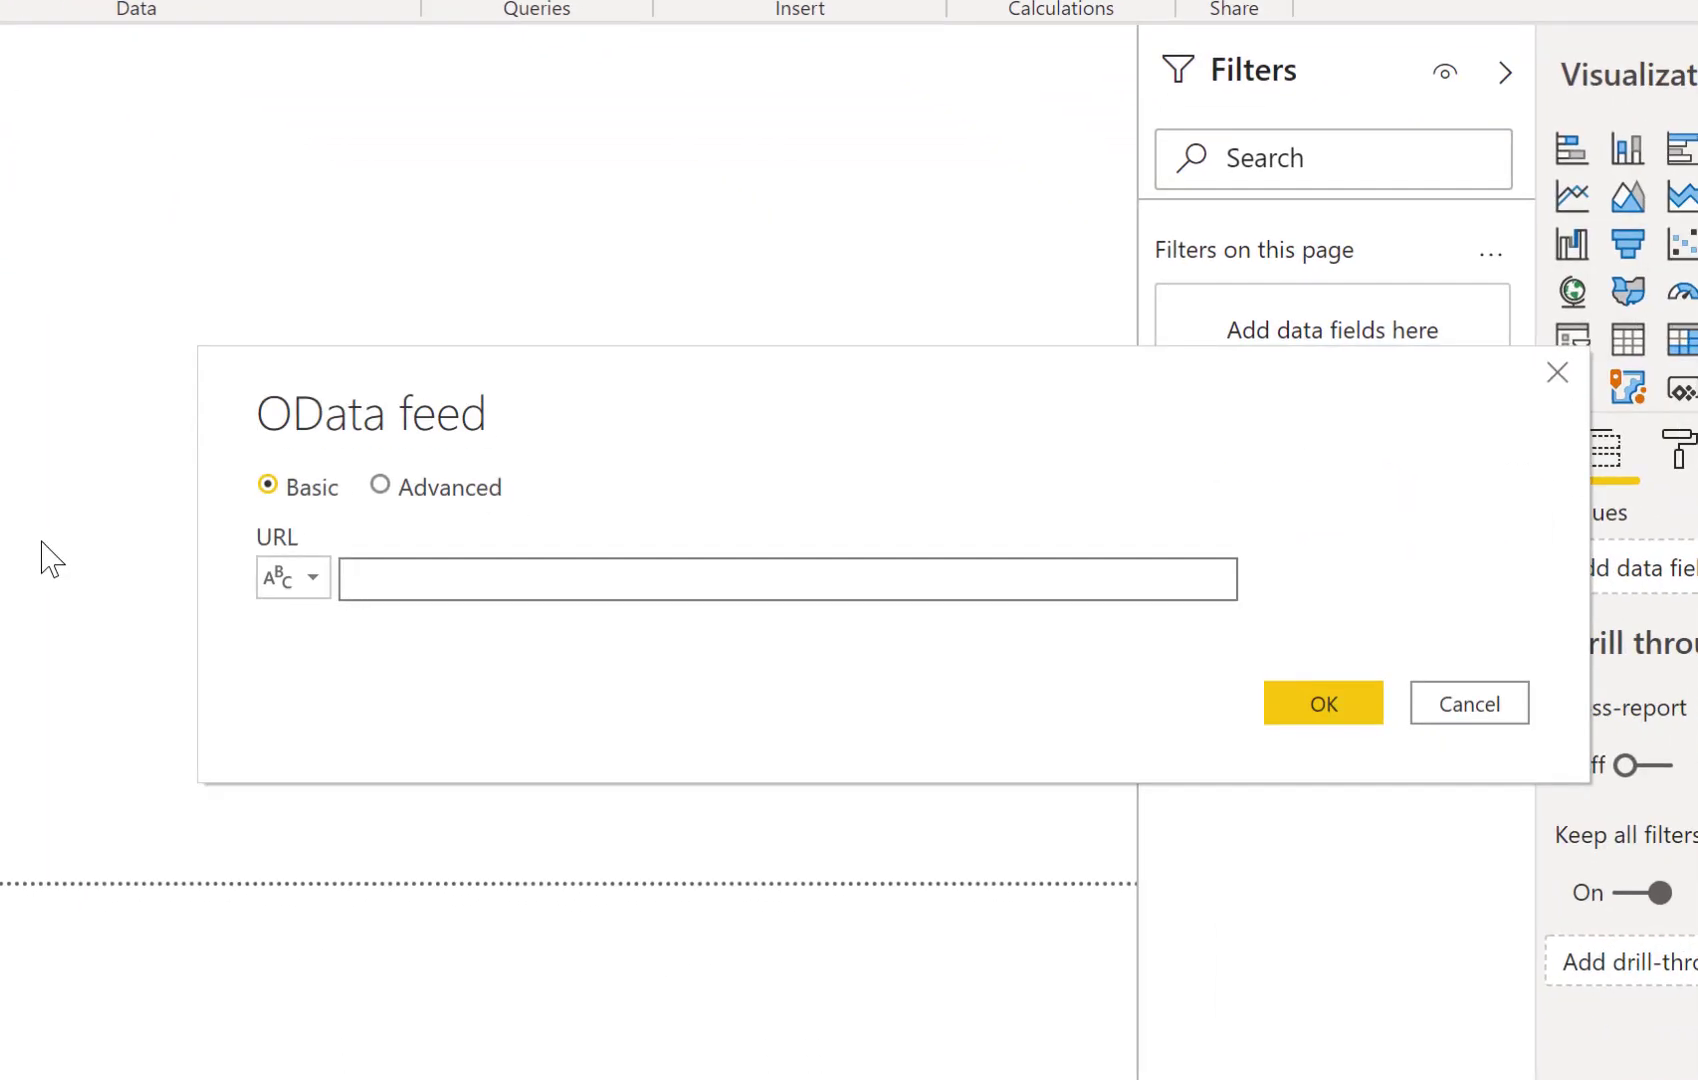
{"action": "key", "text": "ctrl+v"}
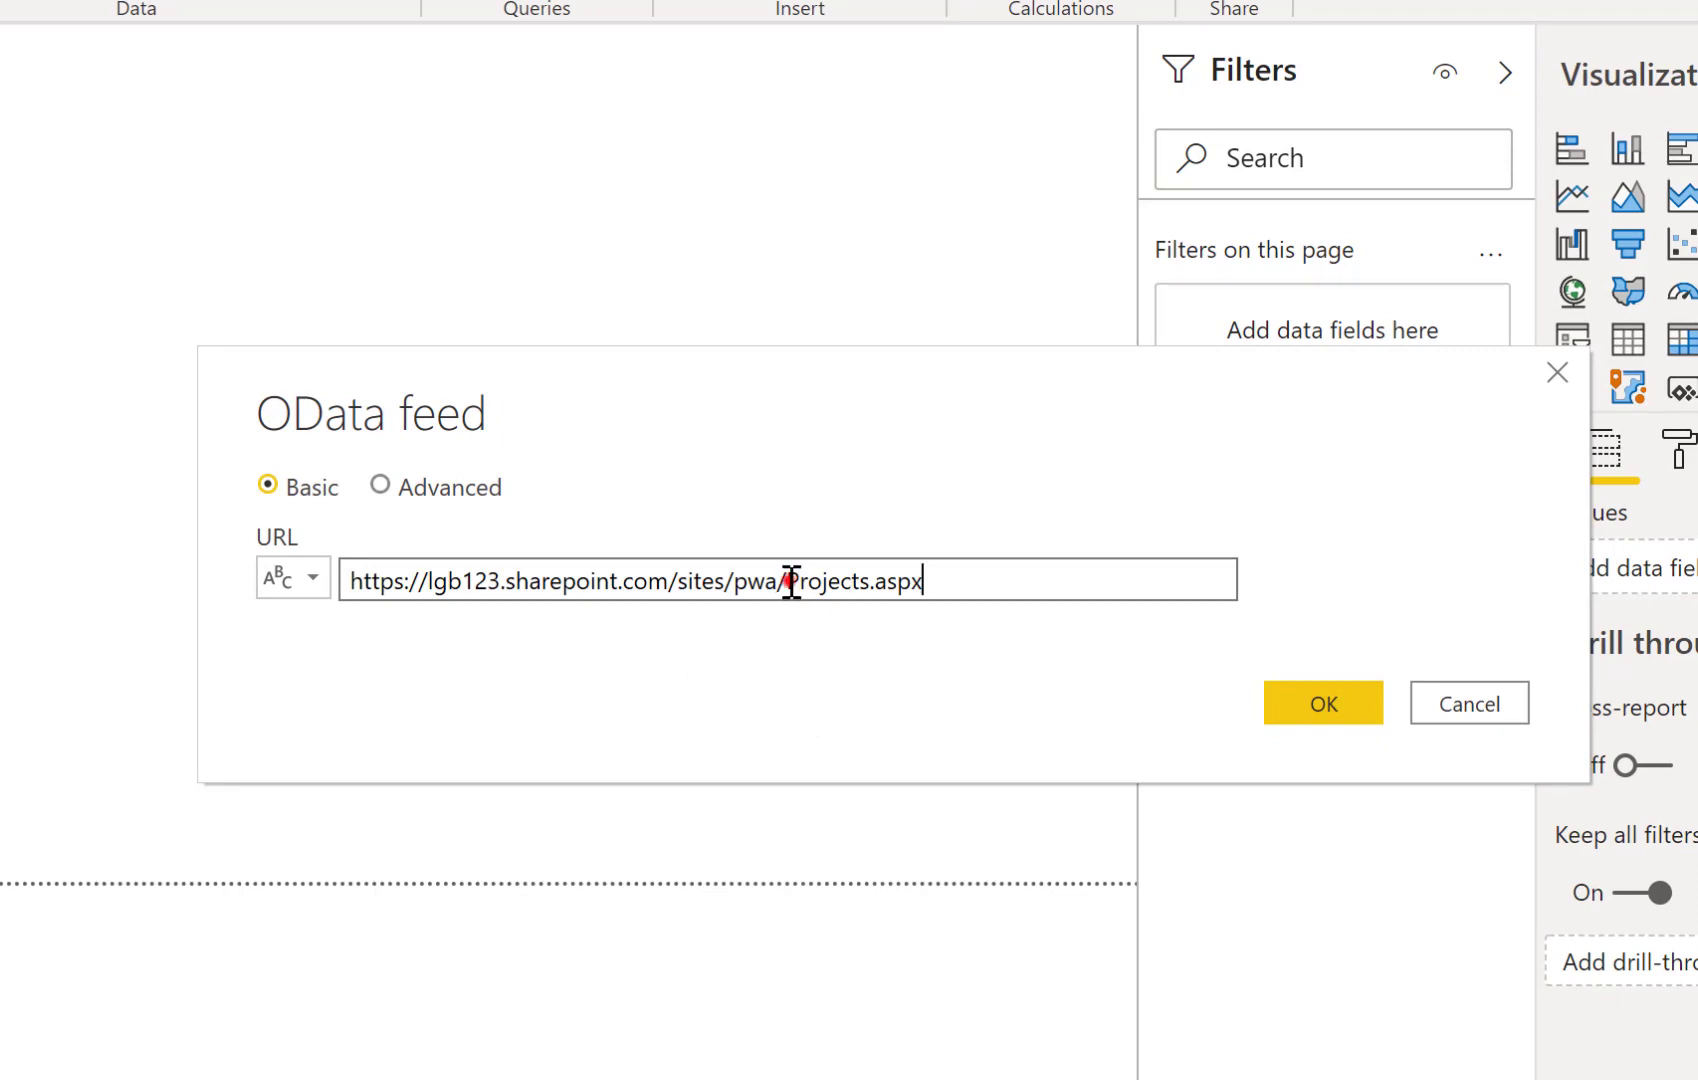
{"action": "left_click_drag", "start_coordinate": [787, 581], "coordinate": [948, 580]}
{"action": "key", "text": "BackSpace"}
{"action": "type", "text": "_api/projectdata"}
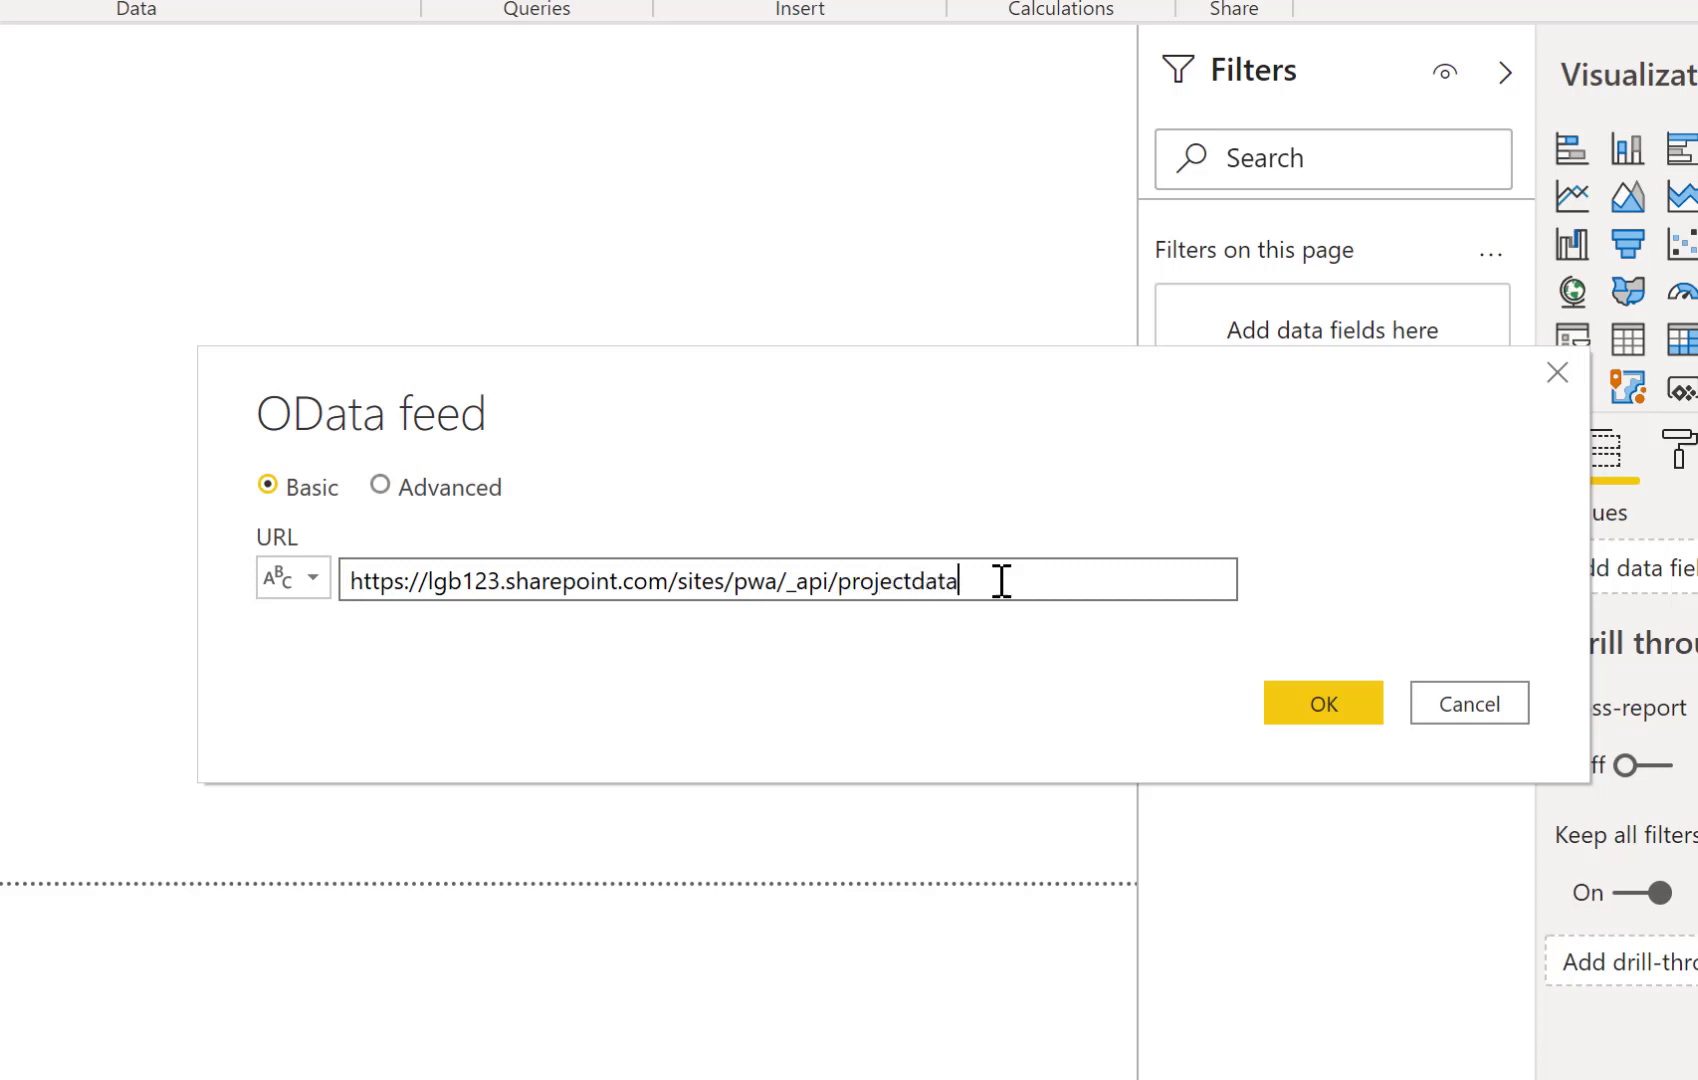
{"action": "left_click", "coordinate": [1323, 705]}
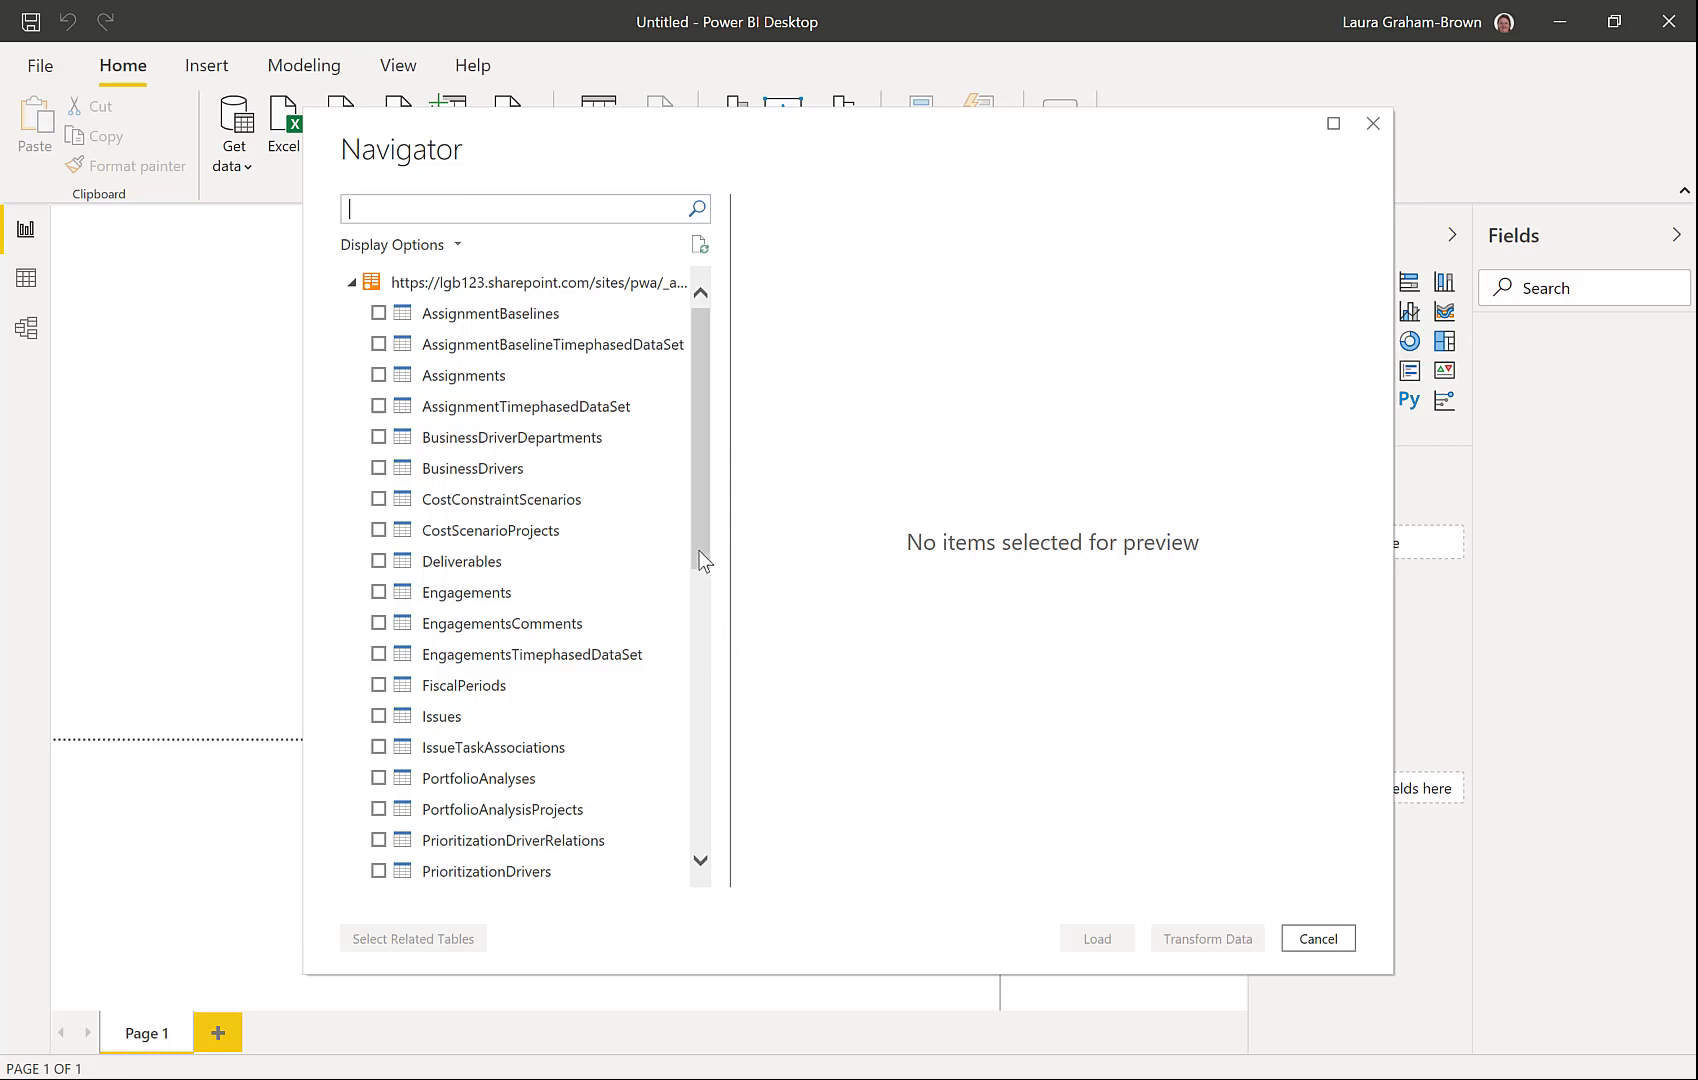
Step: Tick the Projects and Tasks tables in Navigator and send them to Transform Data
{"action": "left_click_drag", "start_coordinate": [699, 551], "coordinate": [708, 757]}
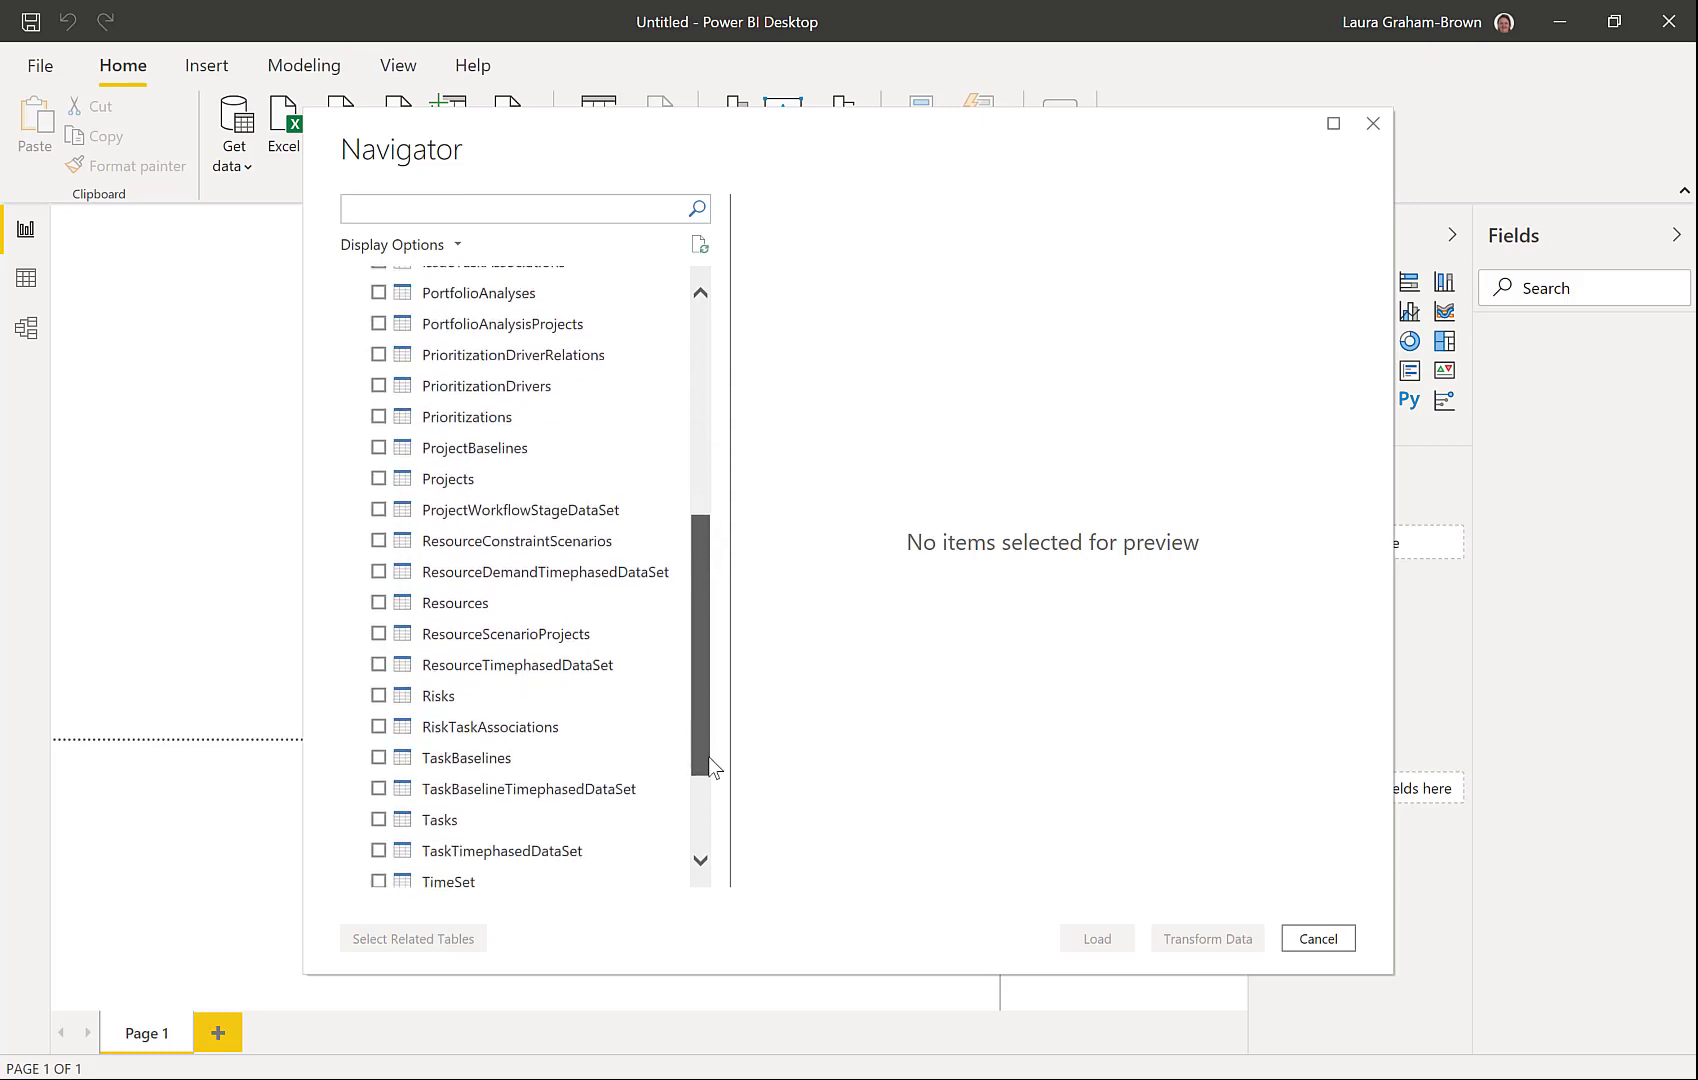
{"action": "left_click", "coordinate": [378, 479]}
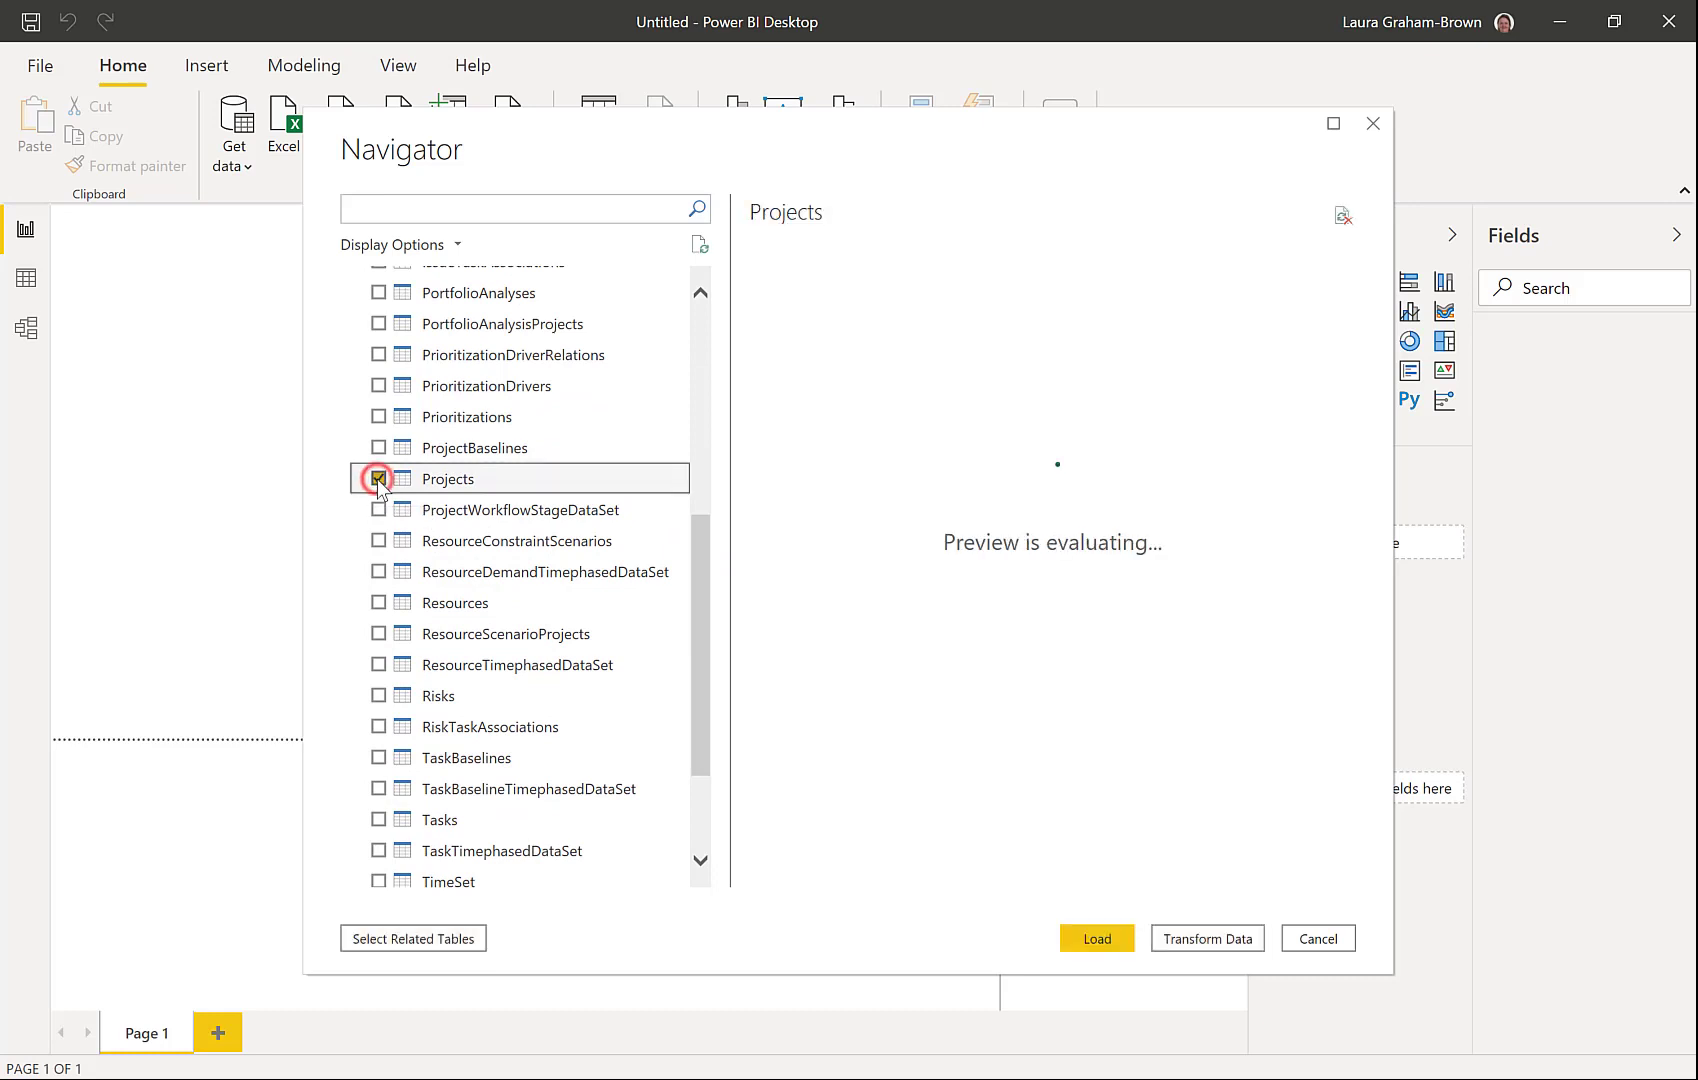
{"action": "left_click", "coordinate": [378, 820]}
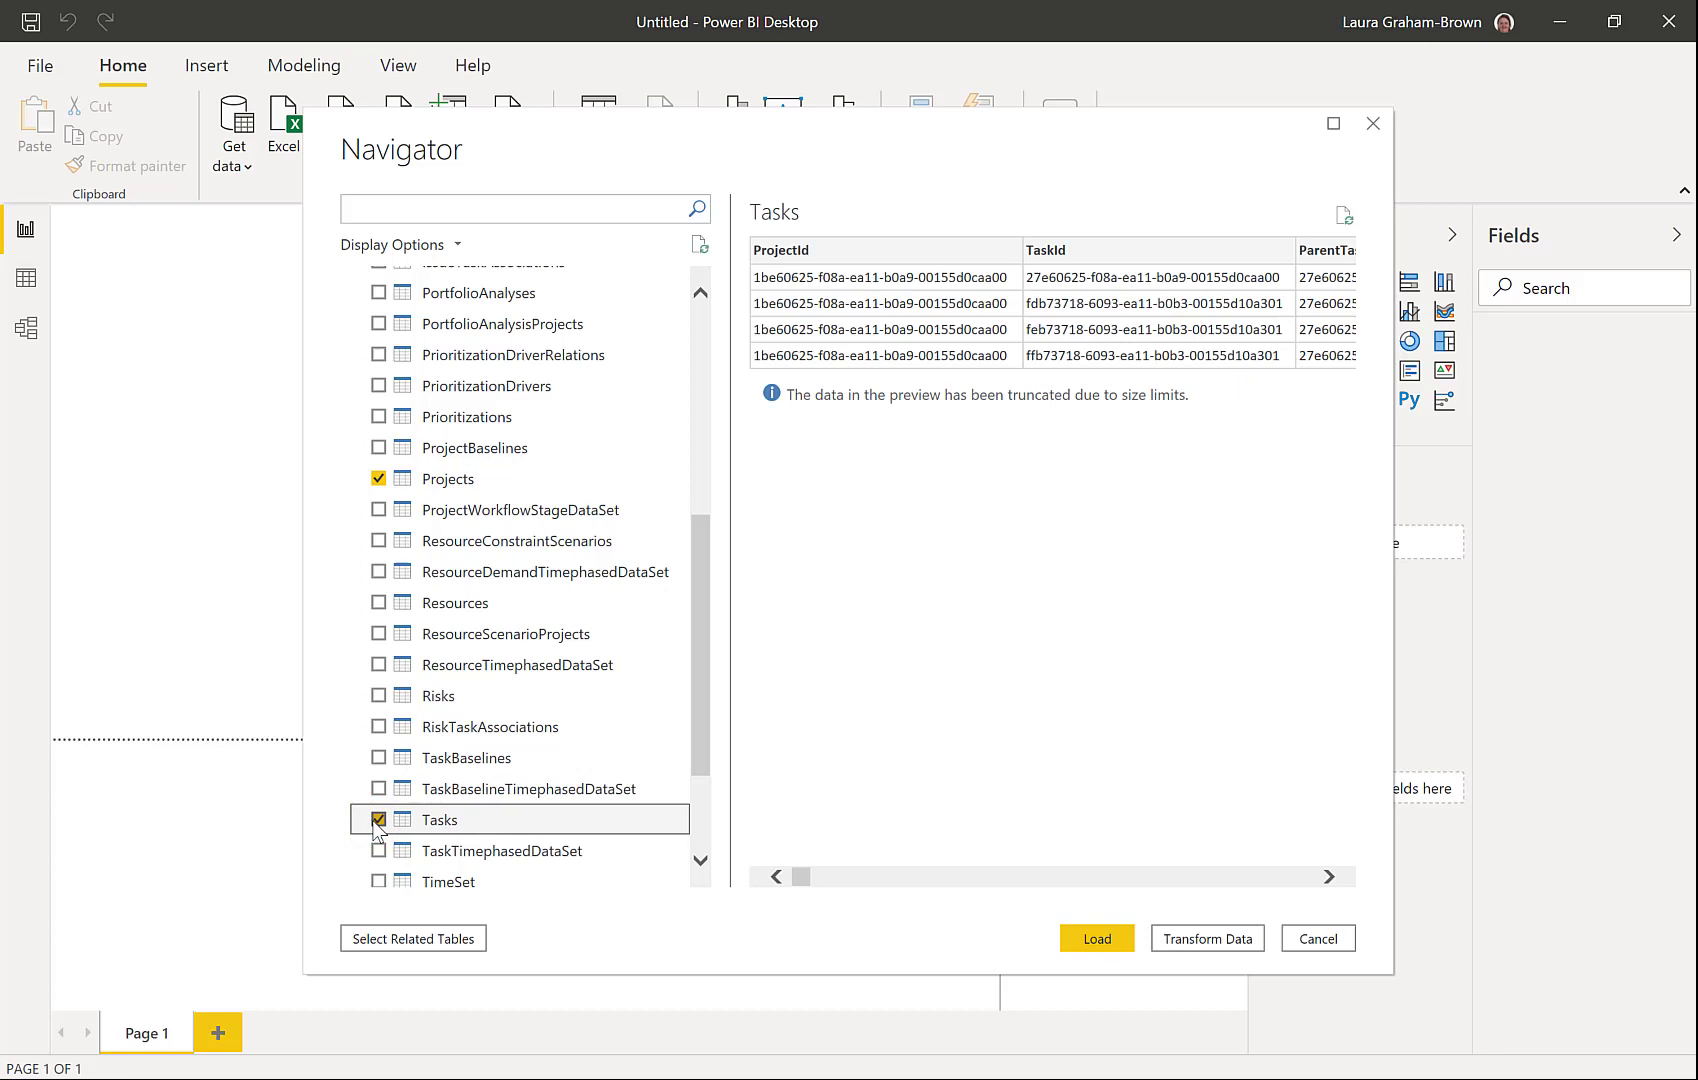
{"action": "left_click", "coordinate": [1187, 940]}
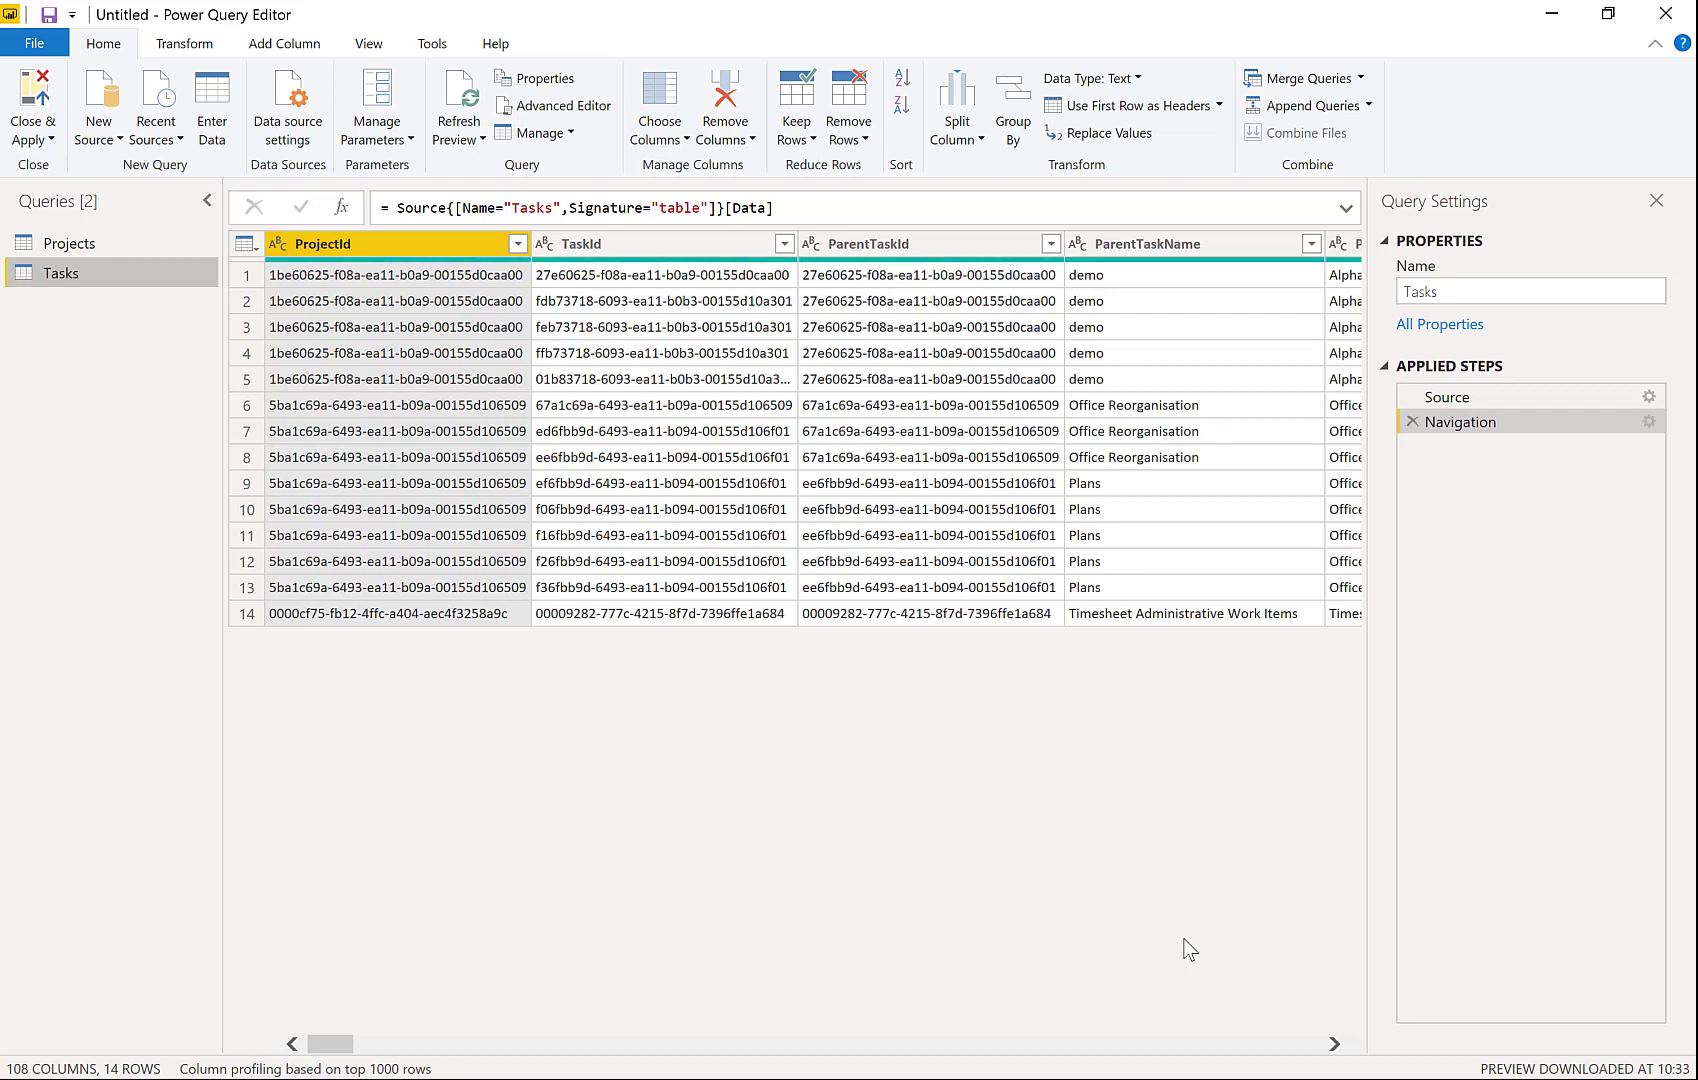
Step: Open Choose Columns for the Projects query
{"action": "left_click", "coordinate": [83, 238]}
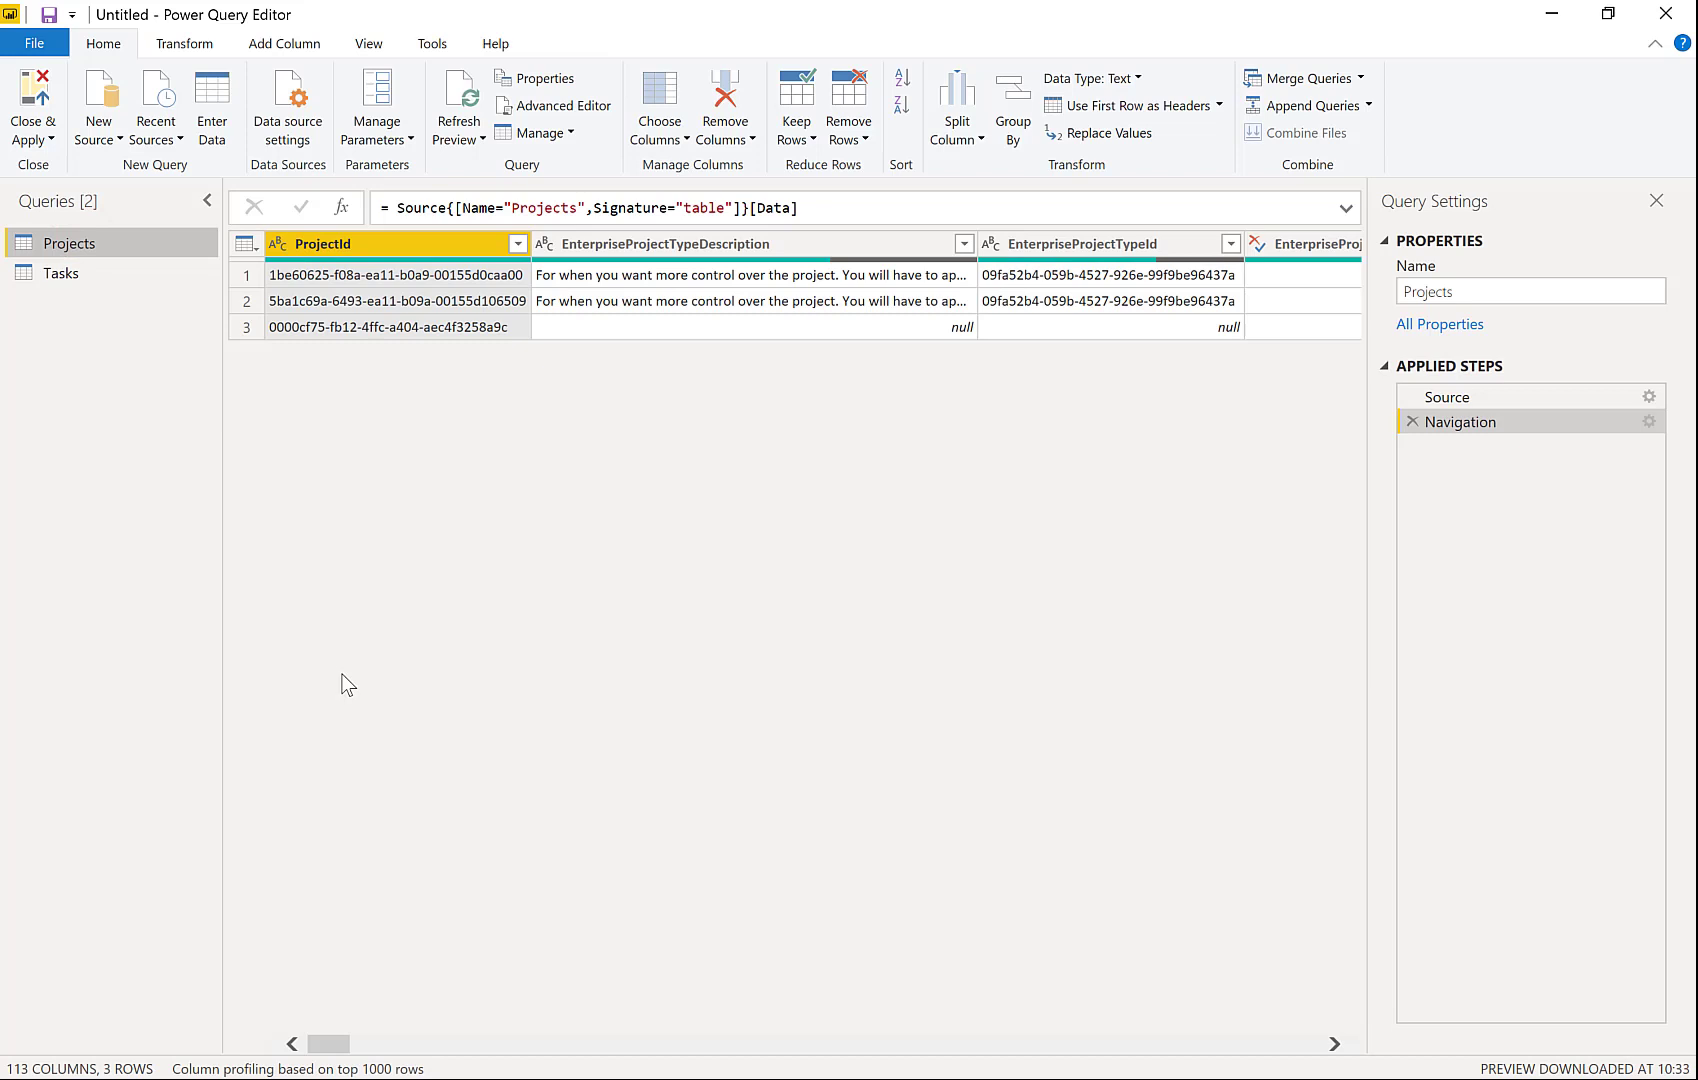
{"action": "mouse_move", "coordinate": [325, 1043]}
{"action": "left_mouse_down"}
{"action": "mouse_move", "coordinate": [455, 1062]}
{"action": "mouse_move", "coordinate": [303, 1050]}
{"action": "left_mouse_up"}
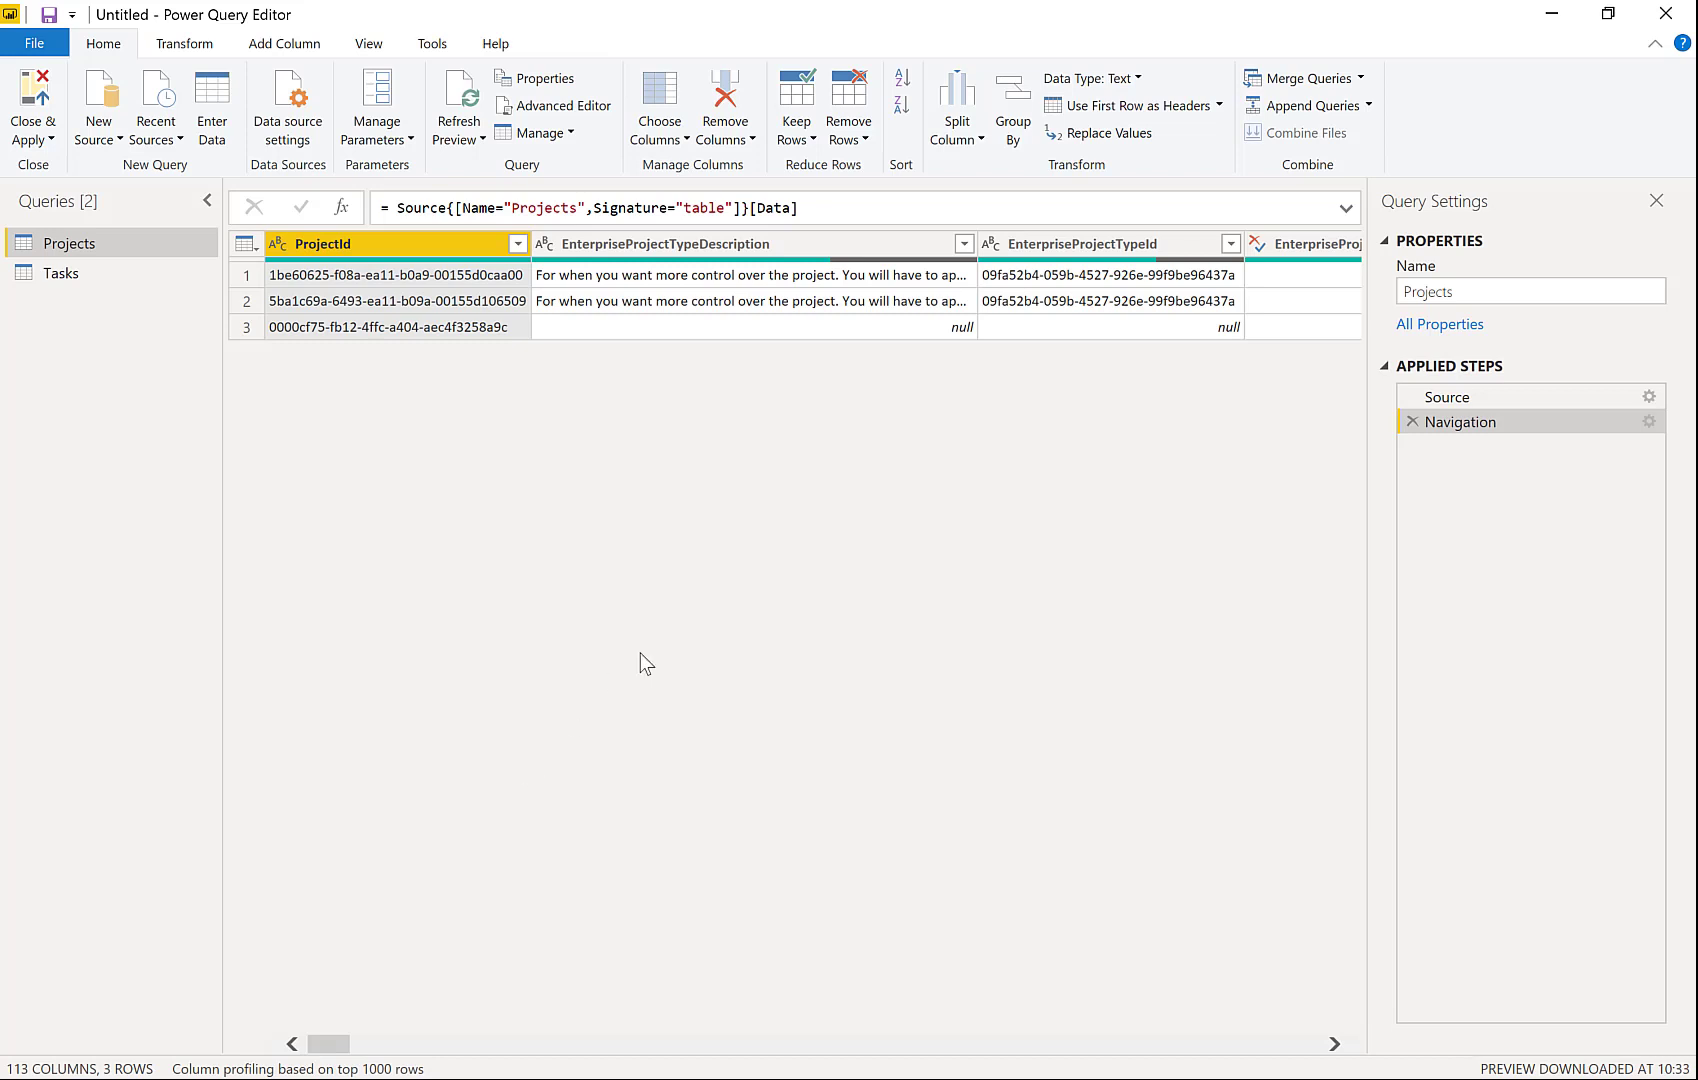
{"action": "left_click", "coordinate": [663, 95]}
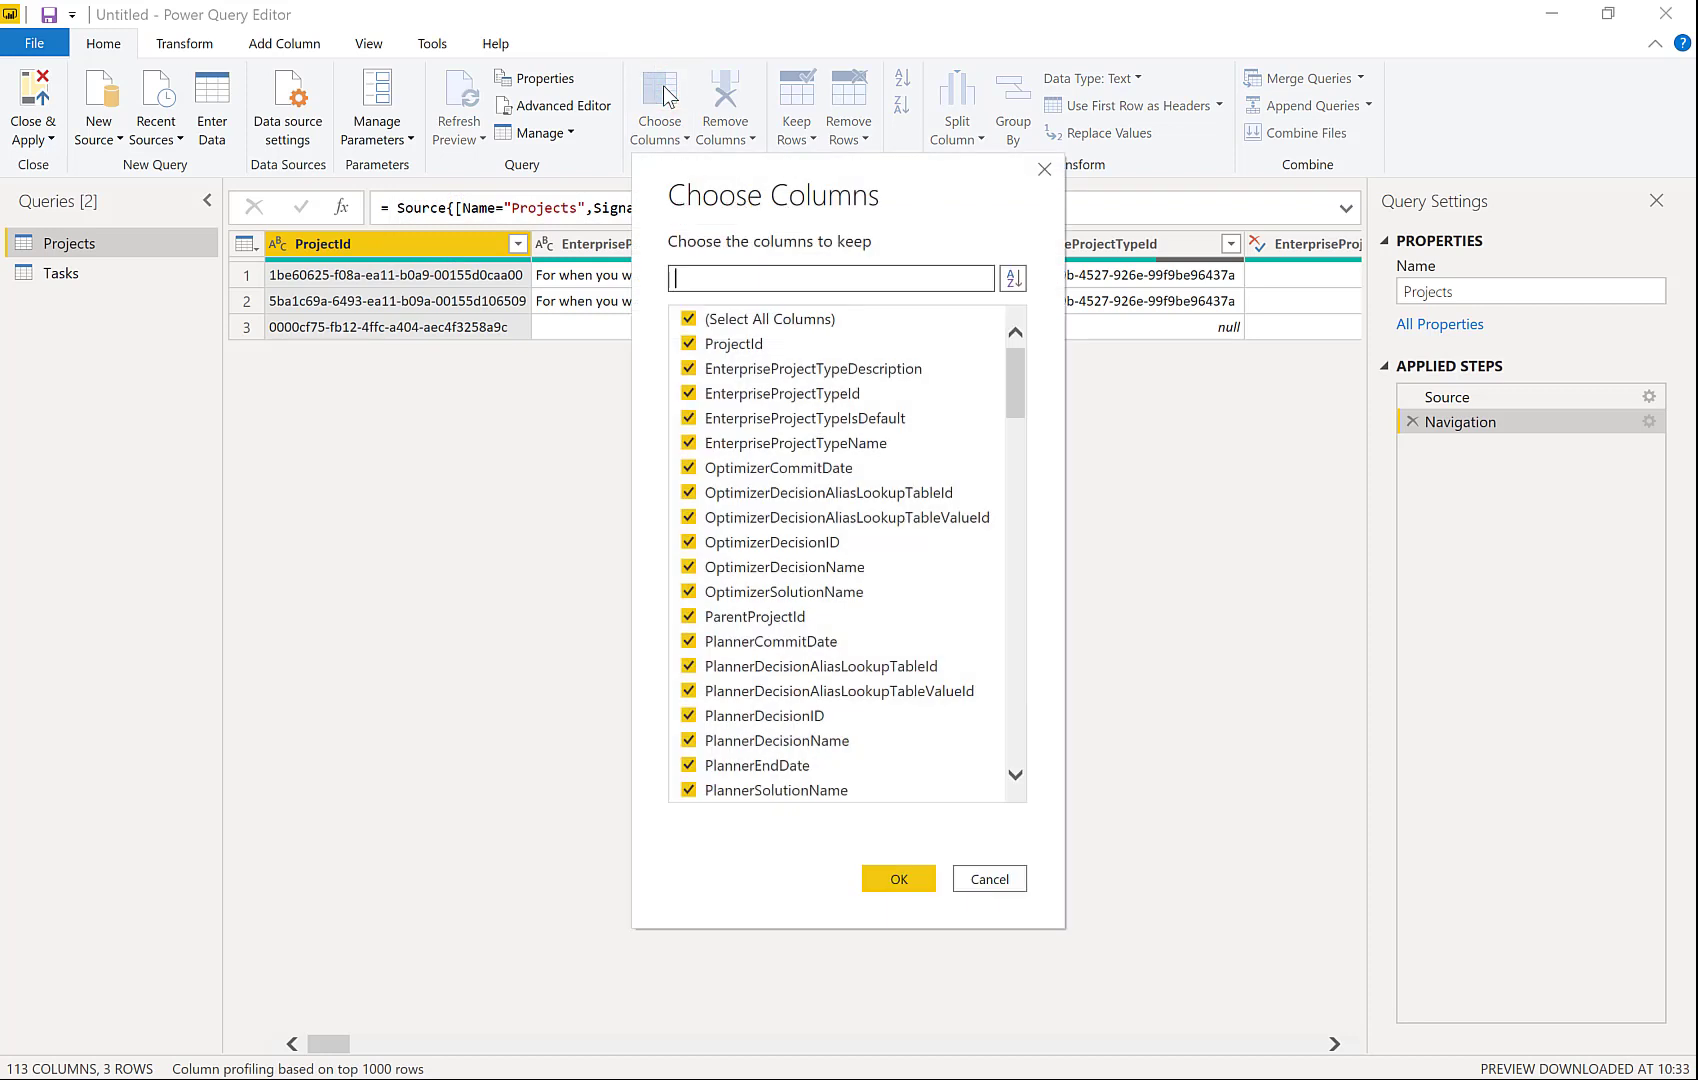
Step: Keep only ProjectId, ProjectName, ProjectStartDate and ProjectFinishDate in the Projects query
{"action": "left_click", "coordinate": [688, 319]}
{"action": "left_click", "coordinate": [689, 344]}
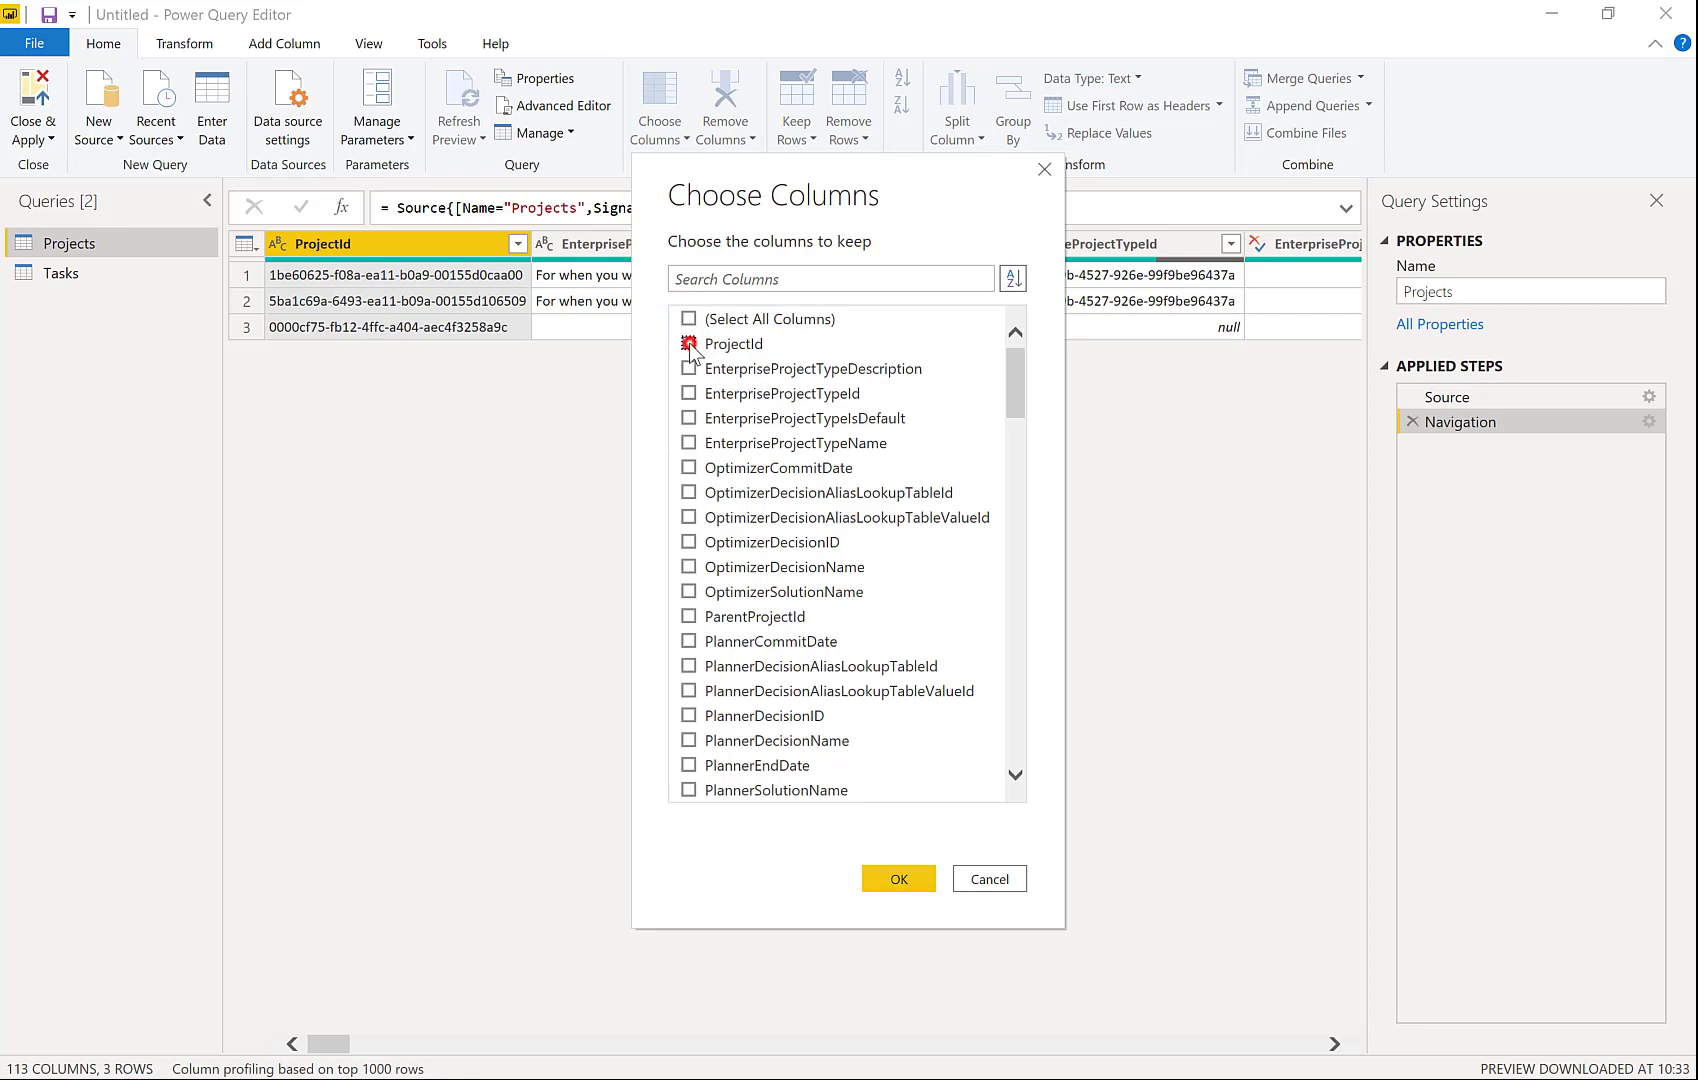
{"action": "left_click", "coordinate": [724, 279]}
{"action": "type", "text": "name"}
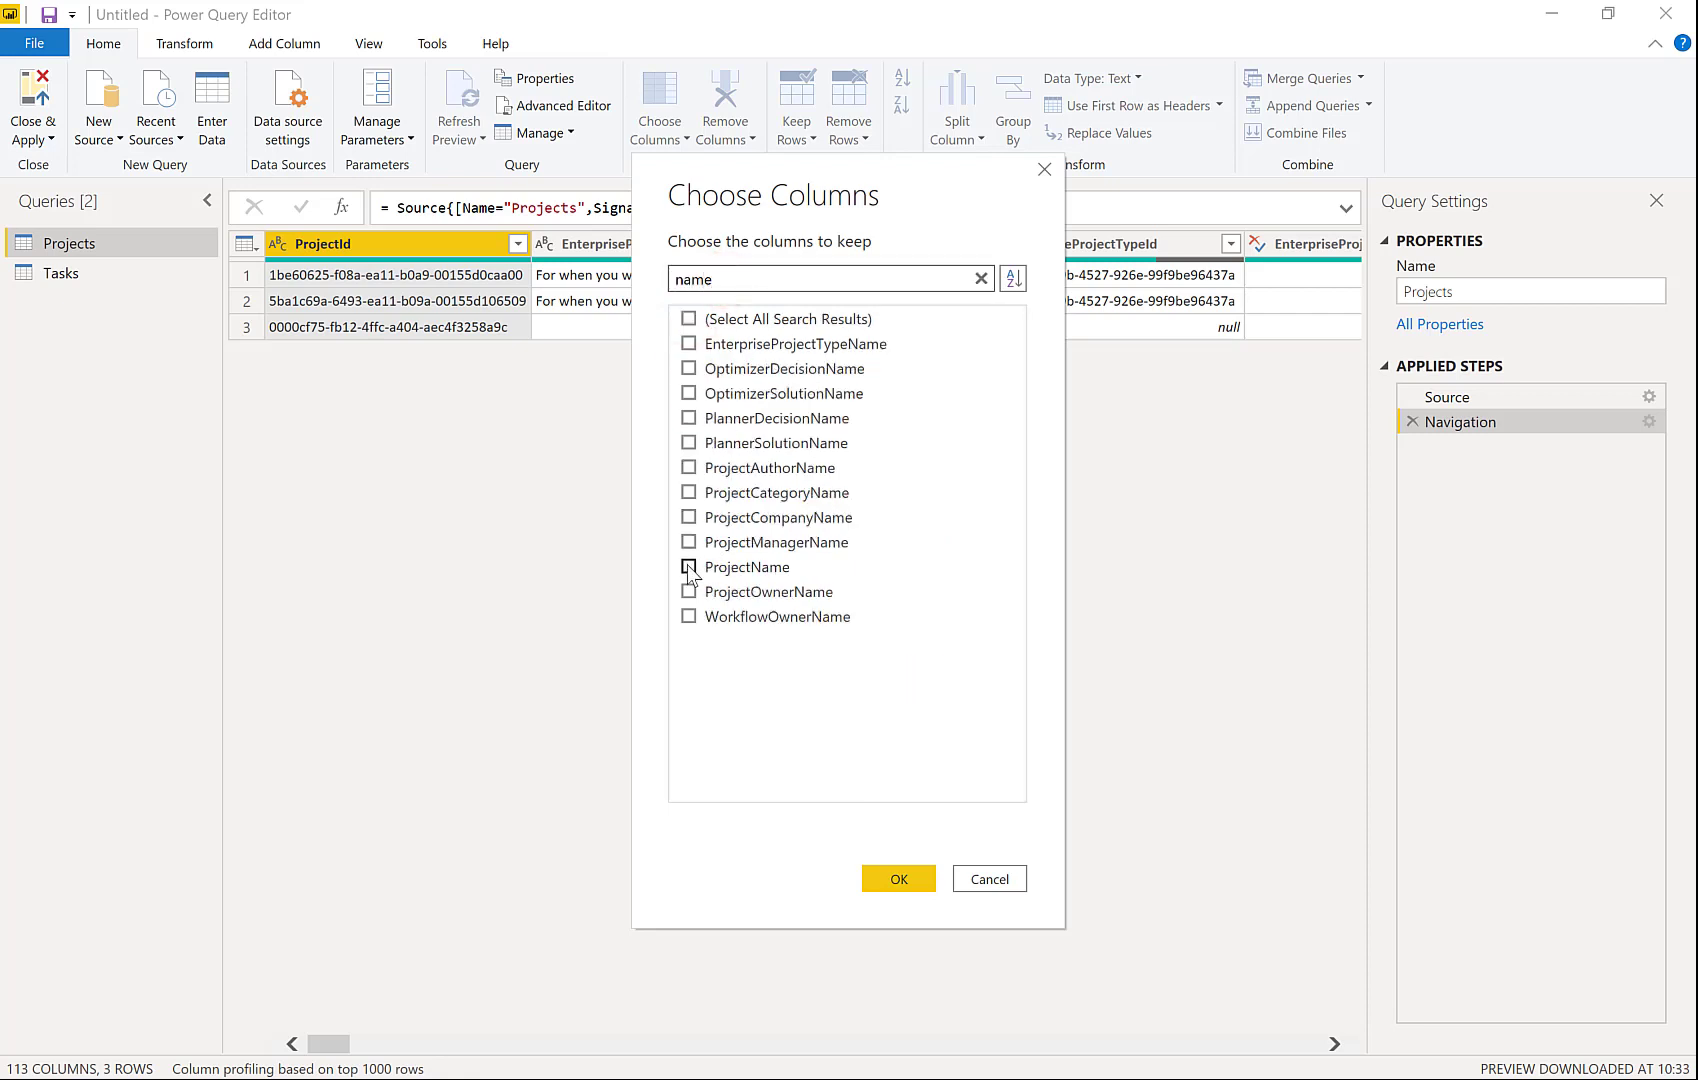
{"action": "left_click", "coordinate": [688, 567]}
{"action": "double_click", "coordinate": [728, 281]}
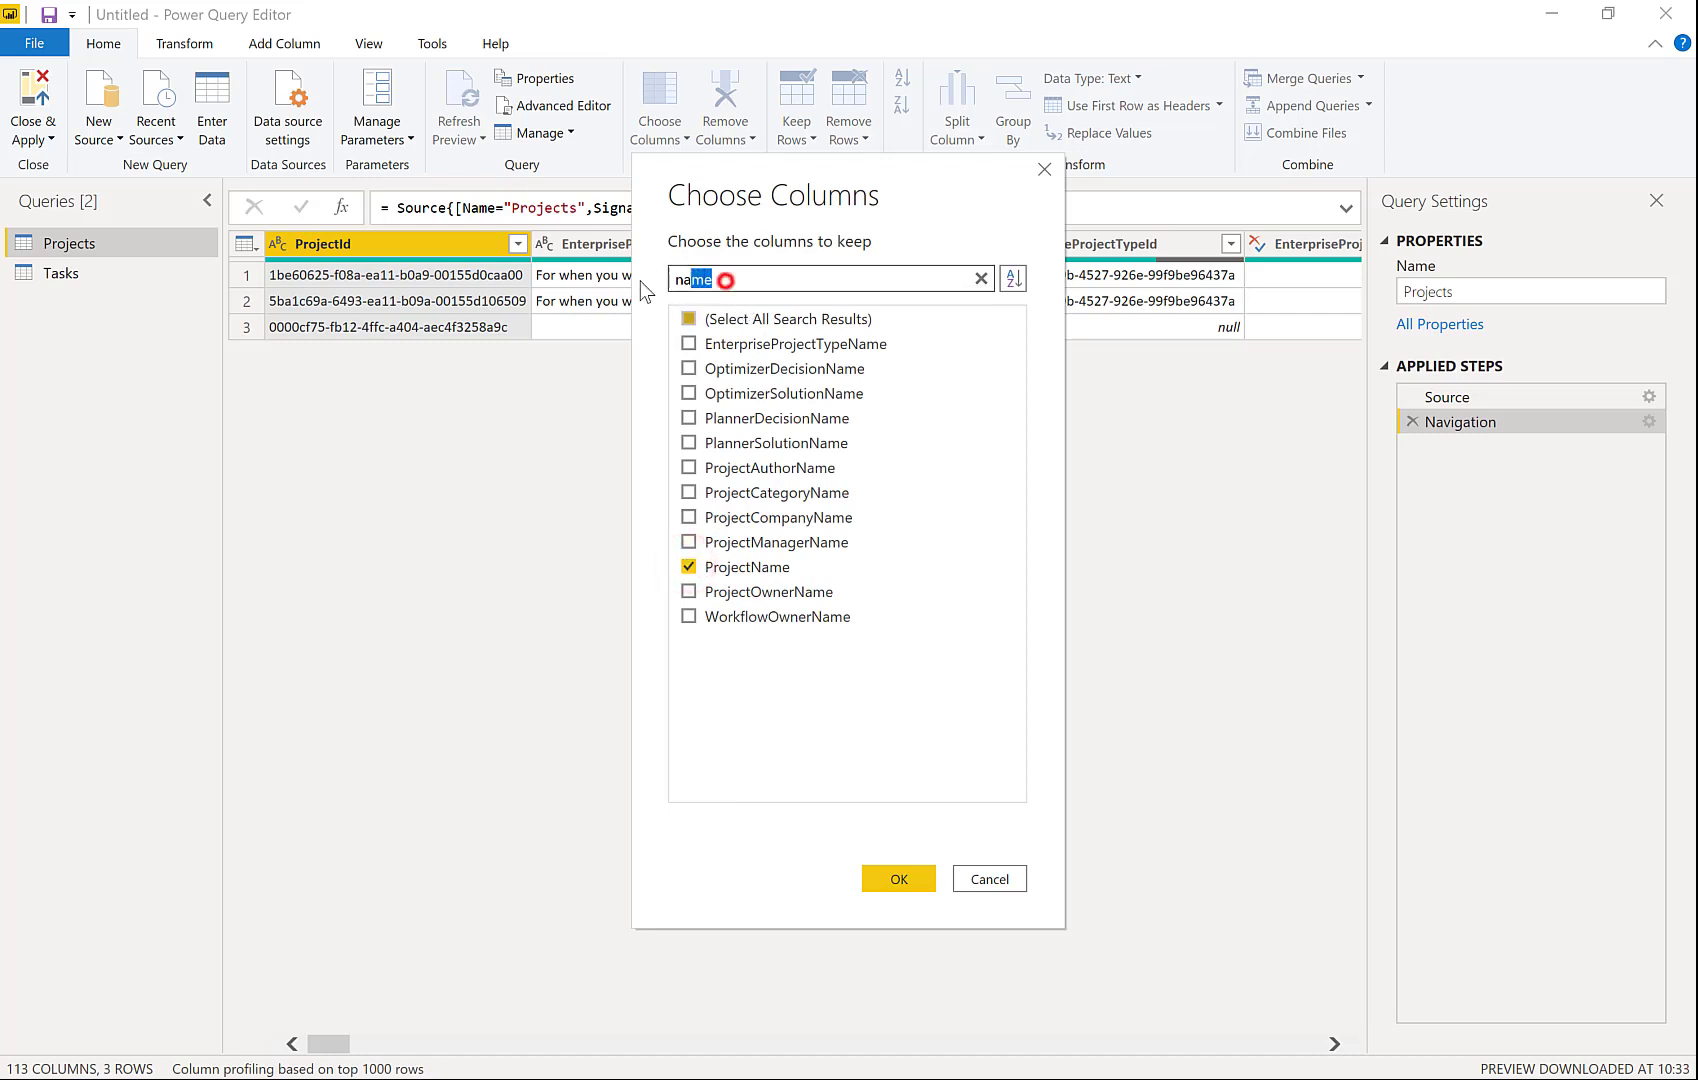
{"action": "type", "text": "date"}
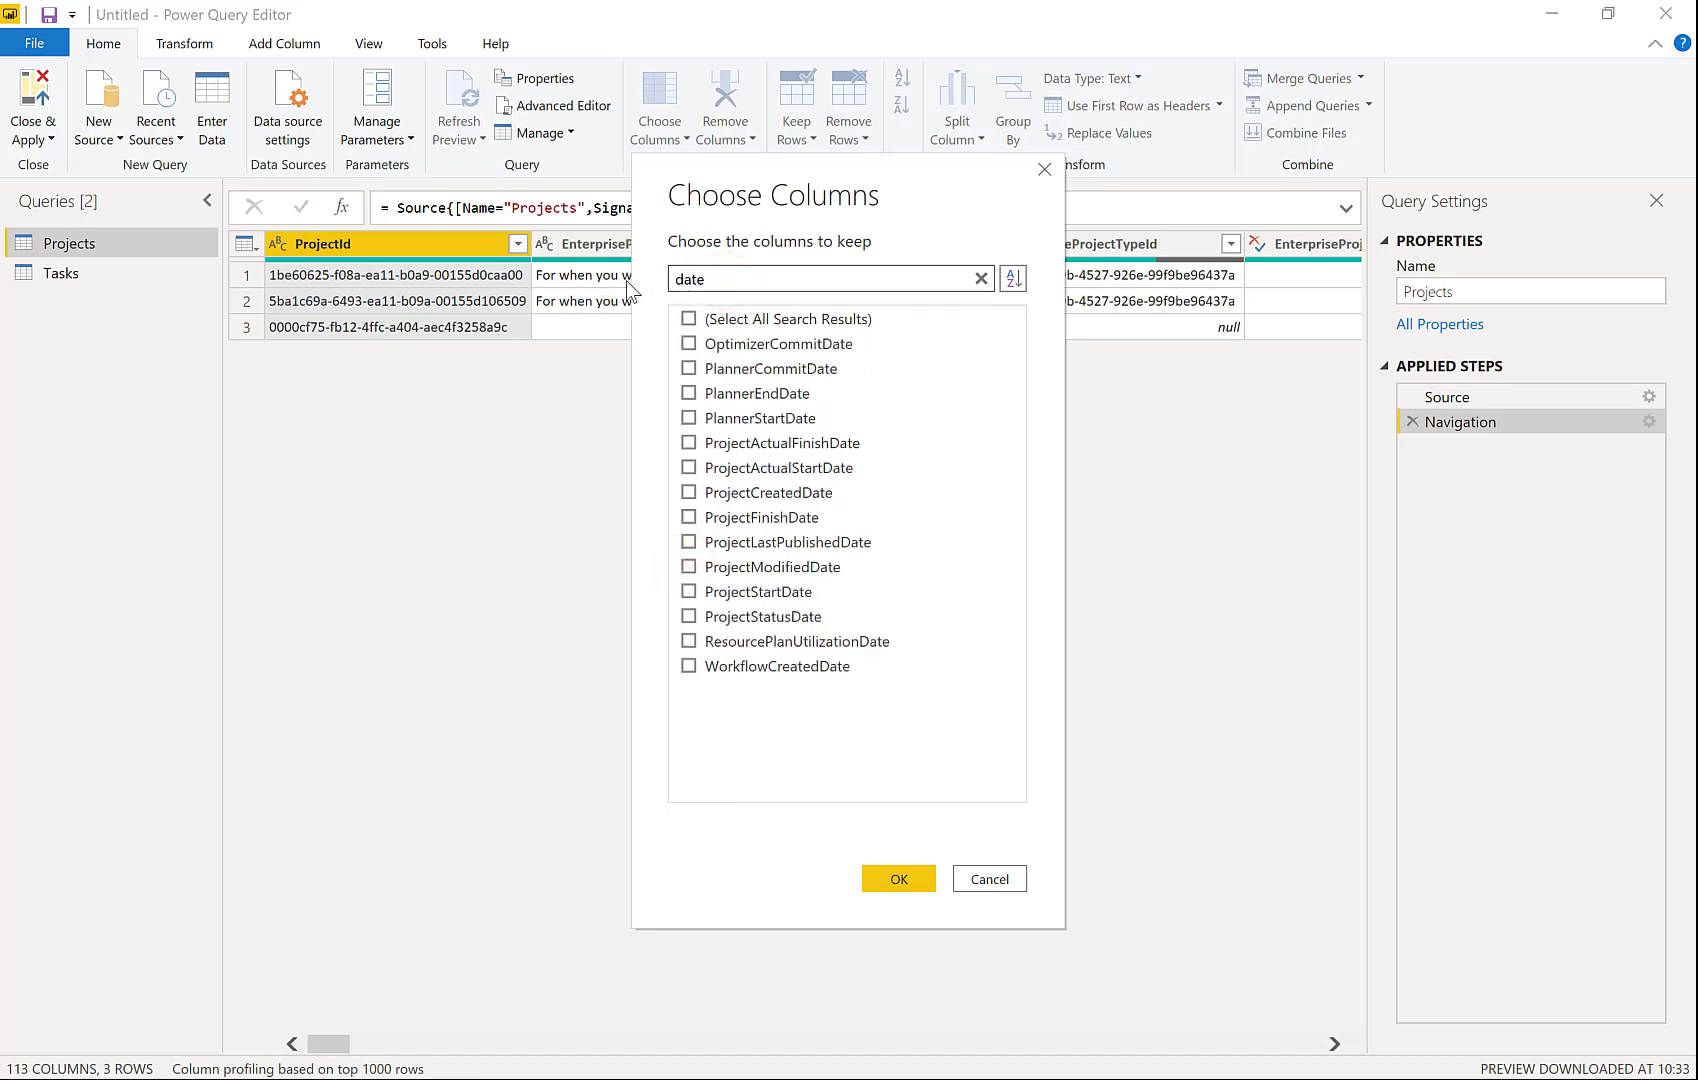
{"action": "left_click", "coordinate": [689, 592]}
{"action": "left_click", "coordinate": [688, 518]}
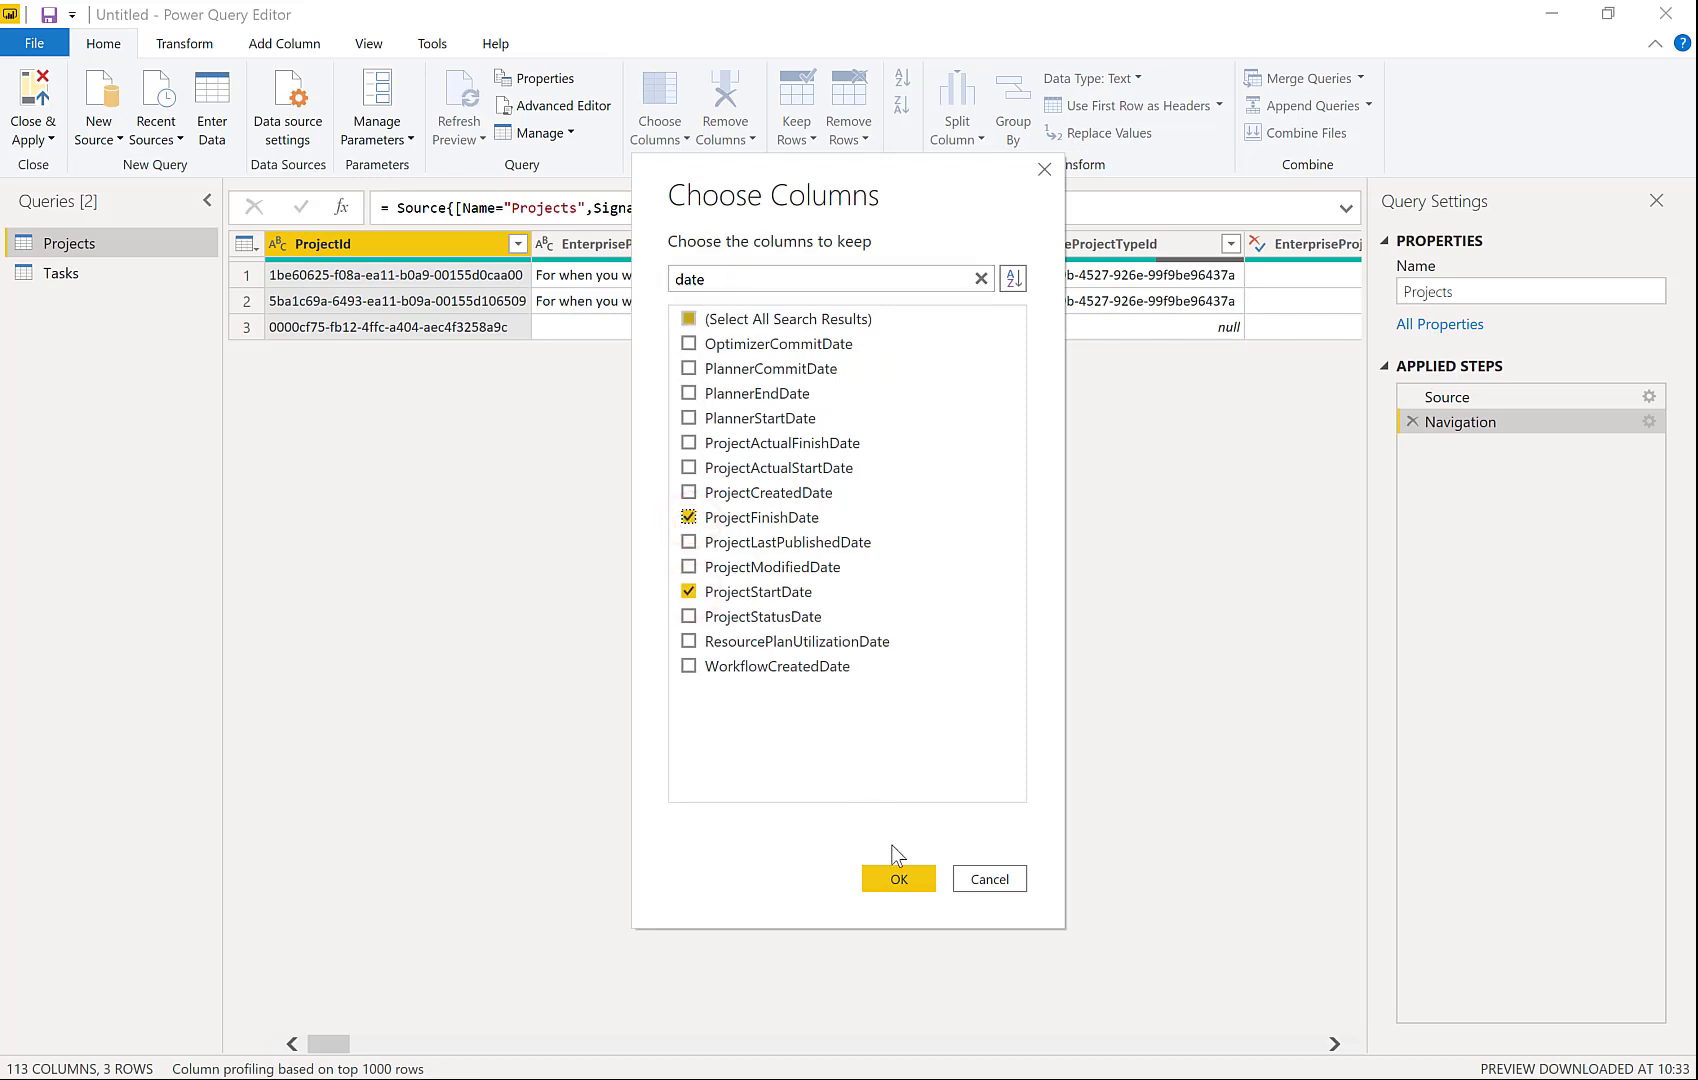
{"action": "left_click", "coordinate": [908, 884]}
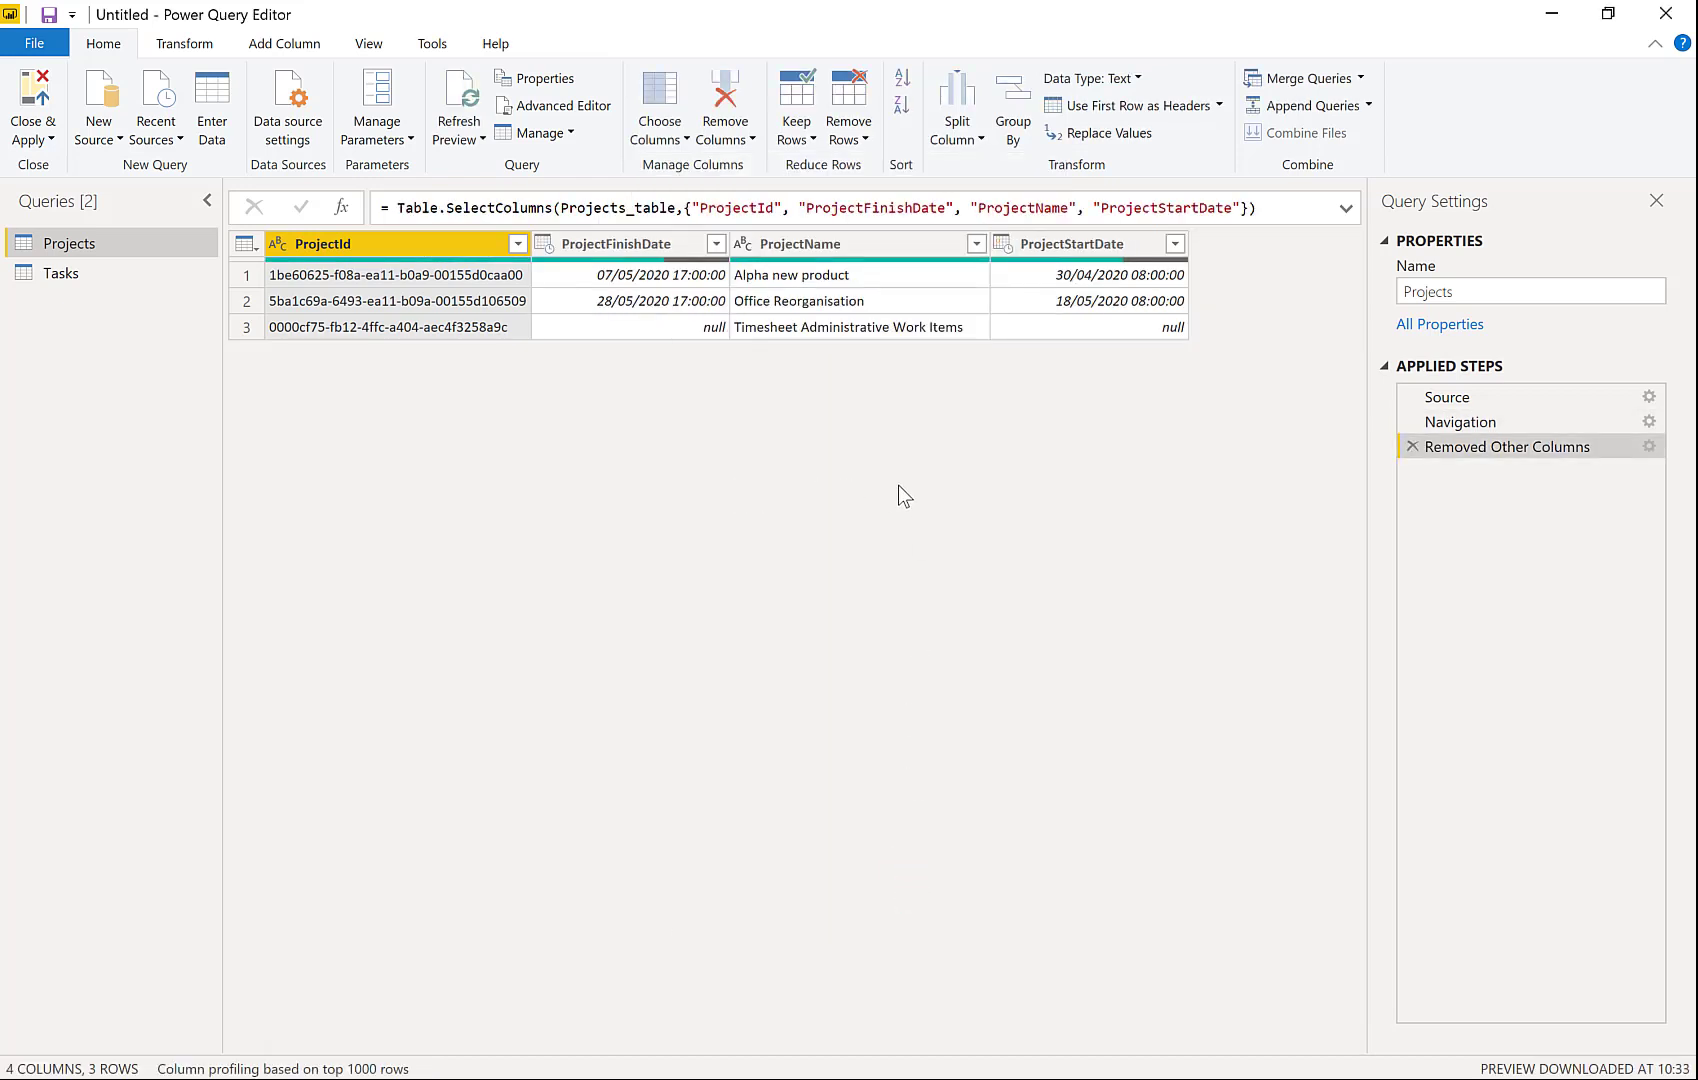
Step: Review the Removed Other Columns settings without changes, then switch to the Tasks query
{"action": "left_click", "coordinate": [1652, 455]}
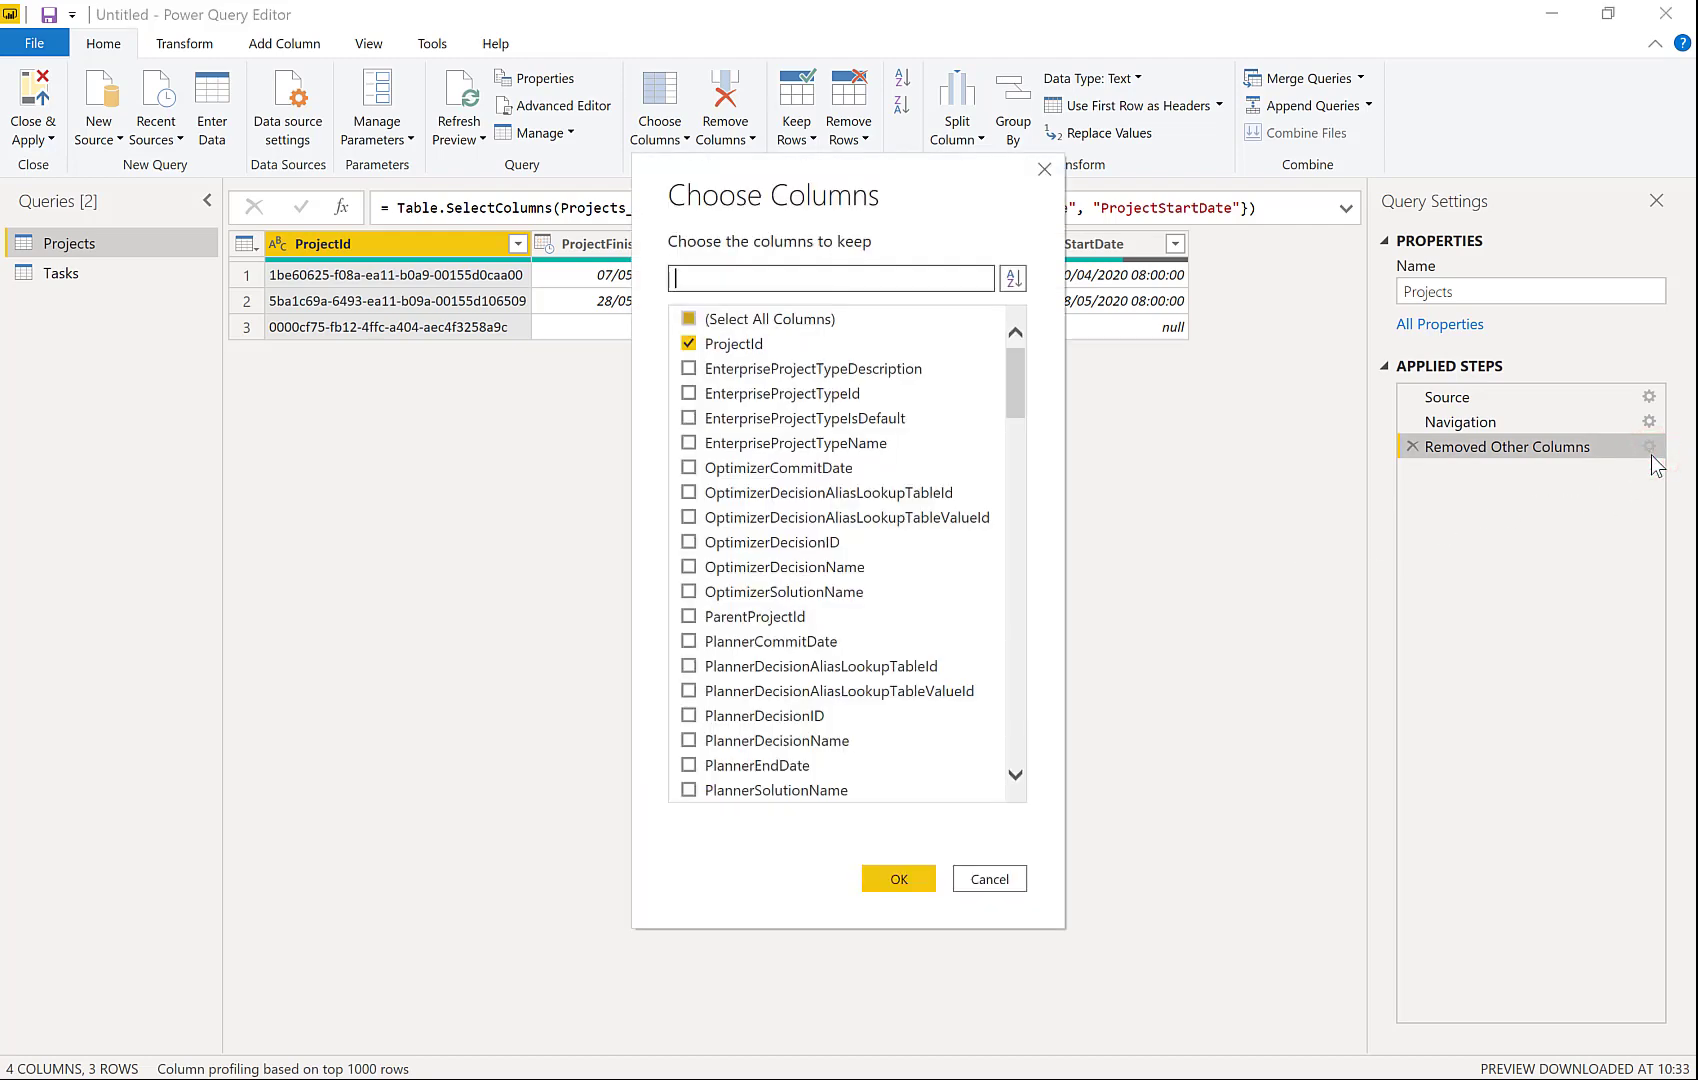
{"action": "left_click", "coordinate": [996, 877]}
{"action": "left_click", "coordinate": [64, 274]}
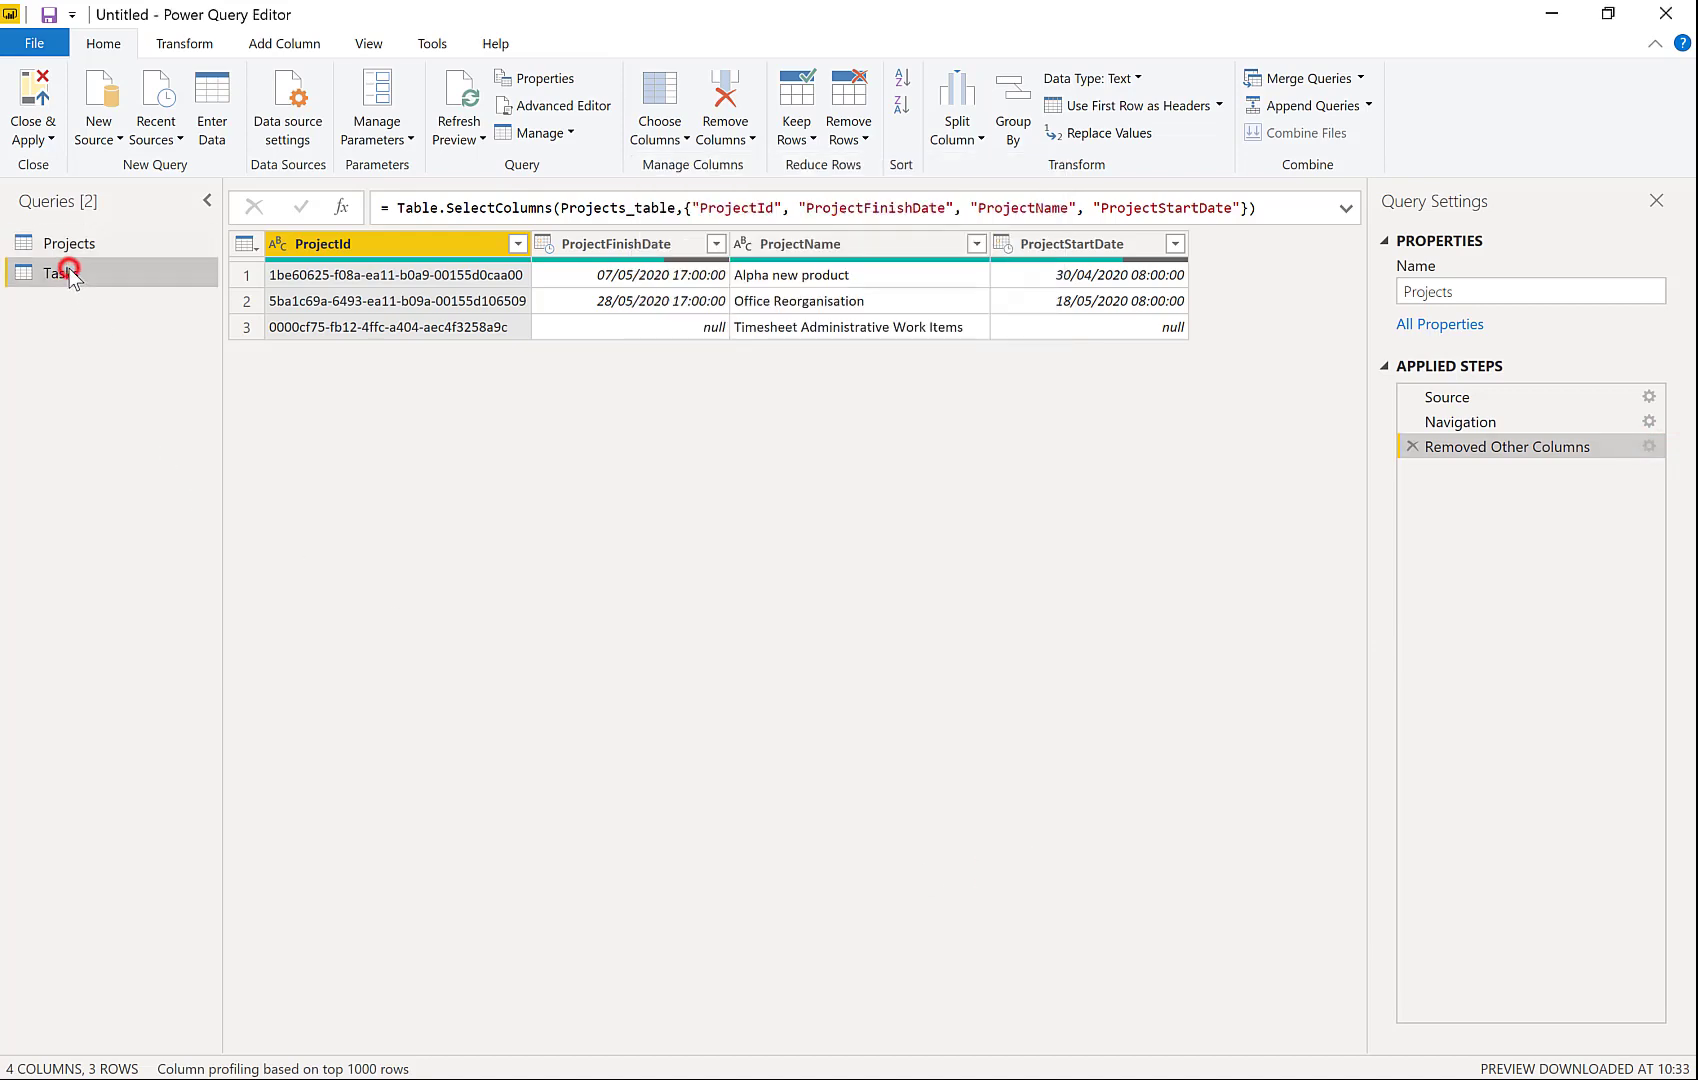
Step: In Choose Columns for Tasks, clear all, then tick ProjectId, TaskId and TaskName
{"action": "left_click", "coordinate": [659, 92]}
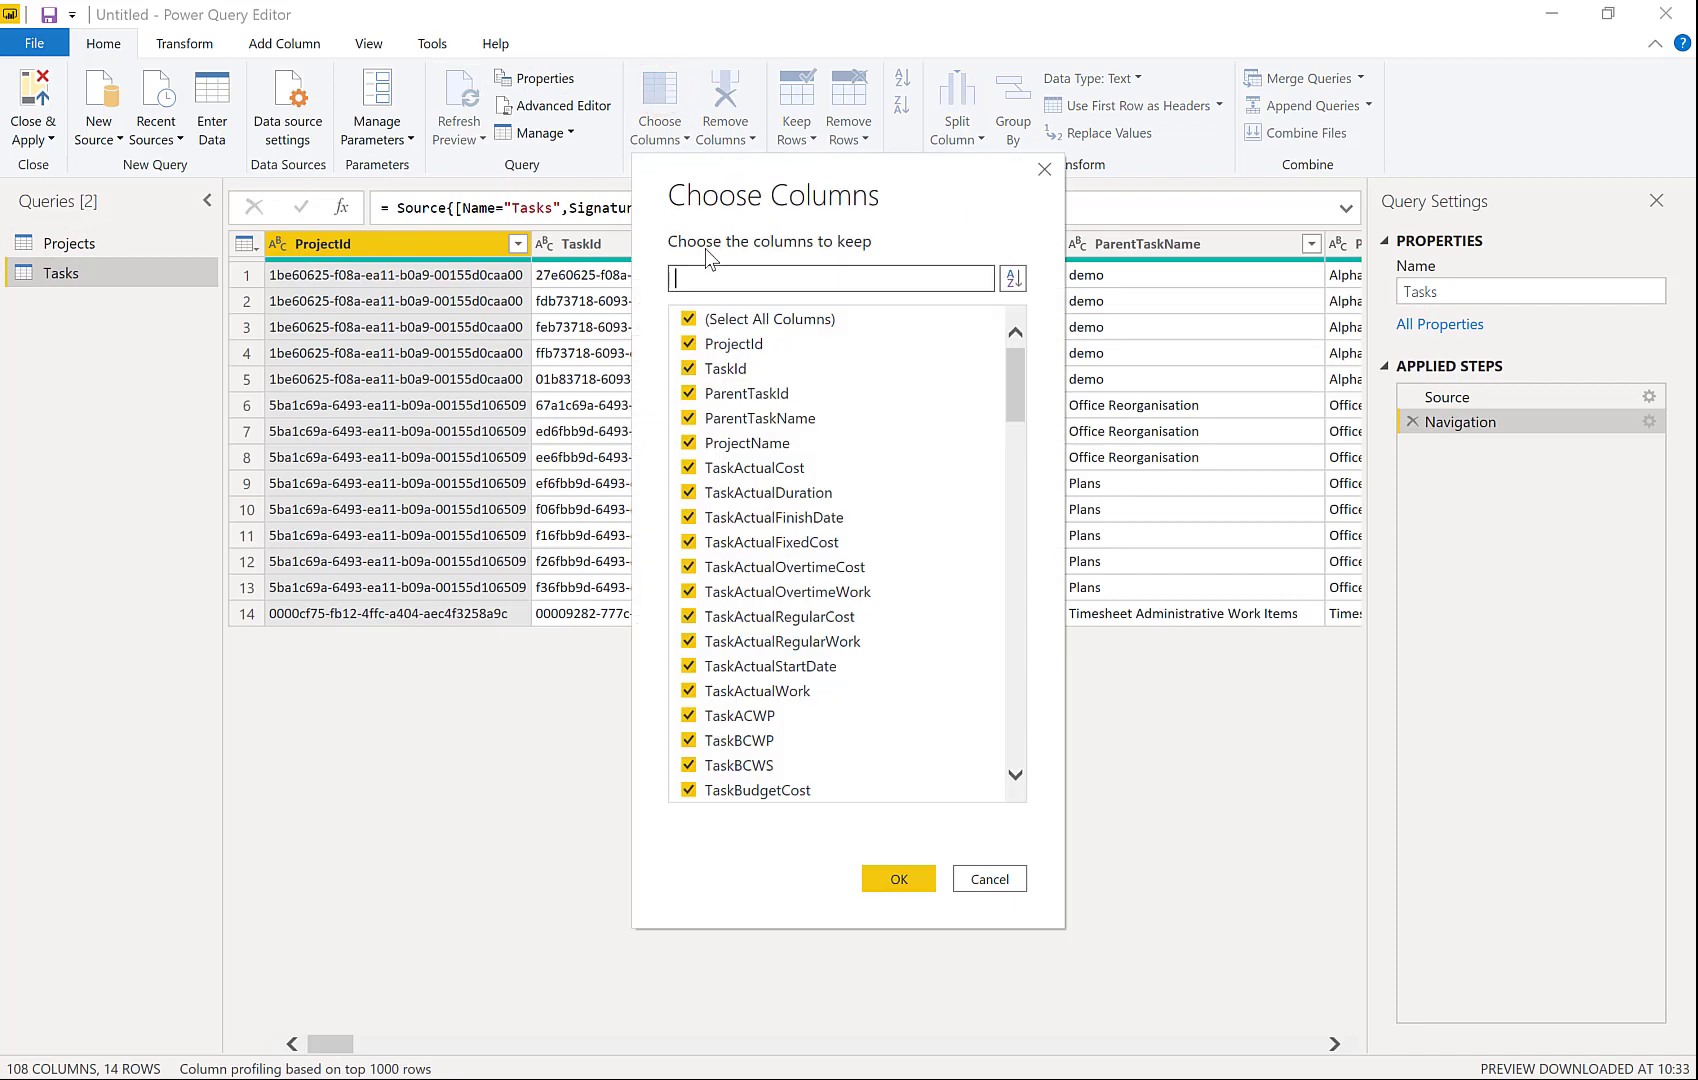
{"action": "left_click", "coordinate": [690, 320]}
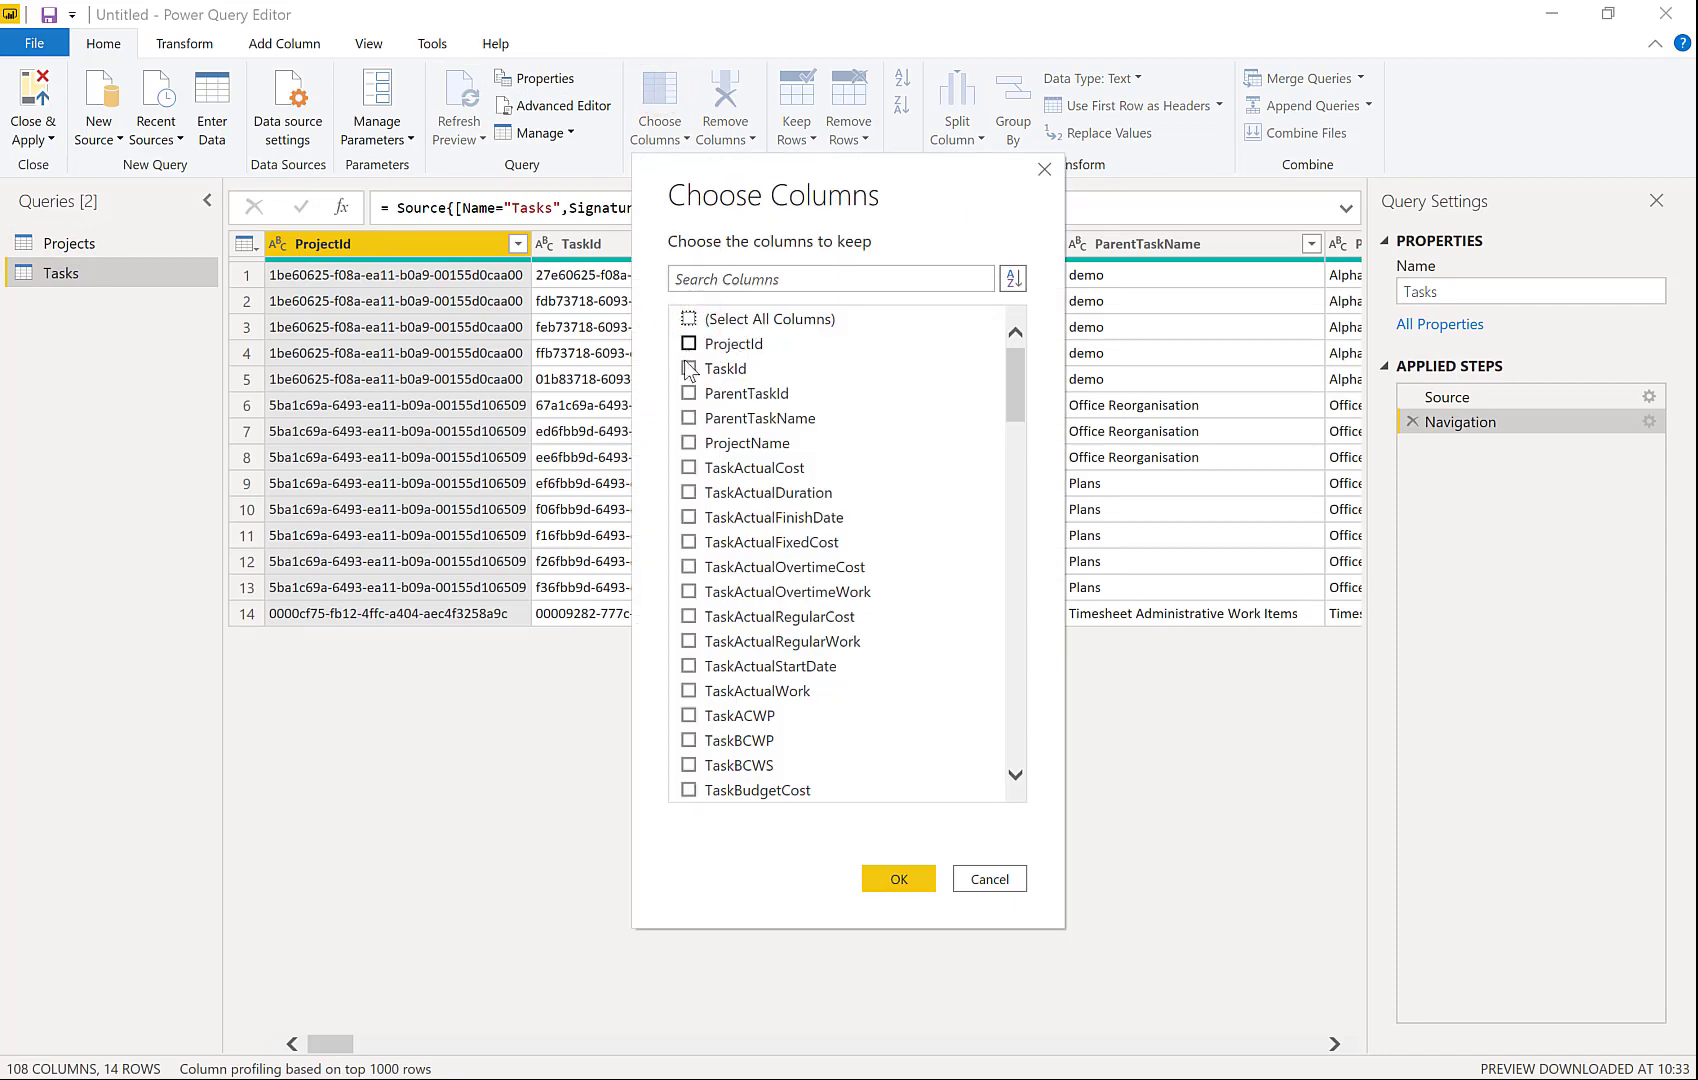
{"action": "left_click", "coordinate": [689, 343]}
{"action": "left_click", "coordinate": [688, 368]}
{"action": "left_click", "coordinate": [737, 278]}
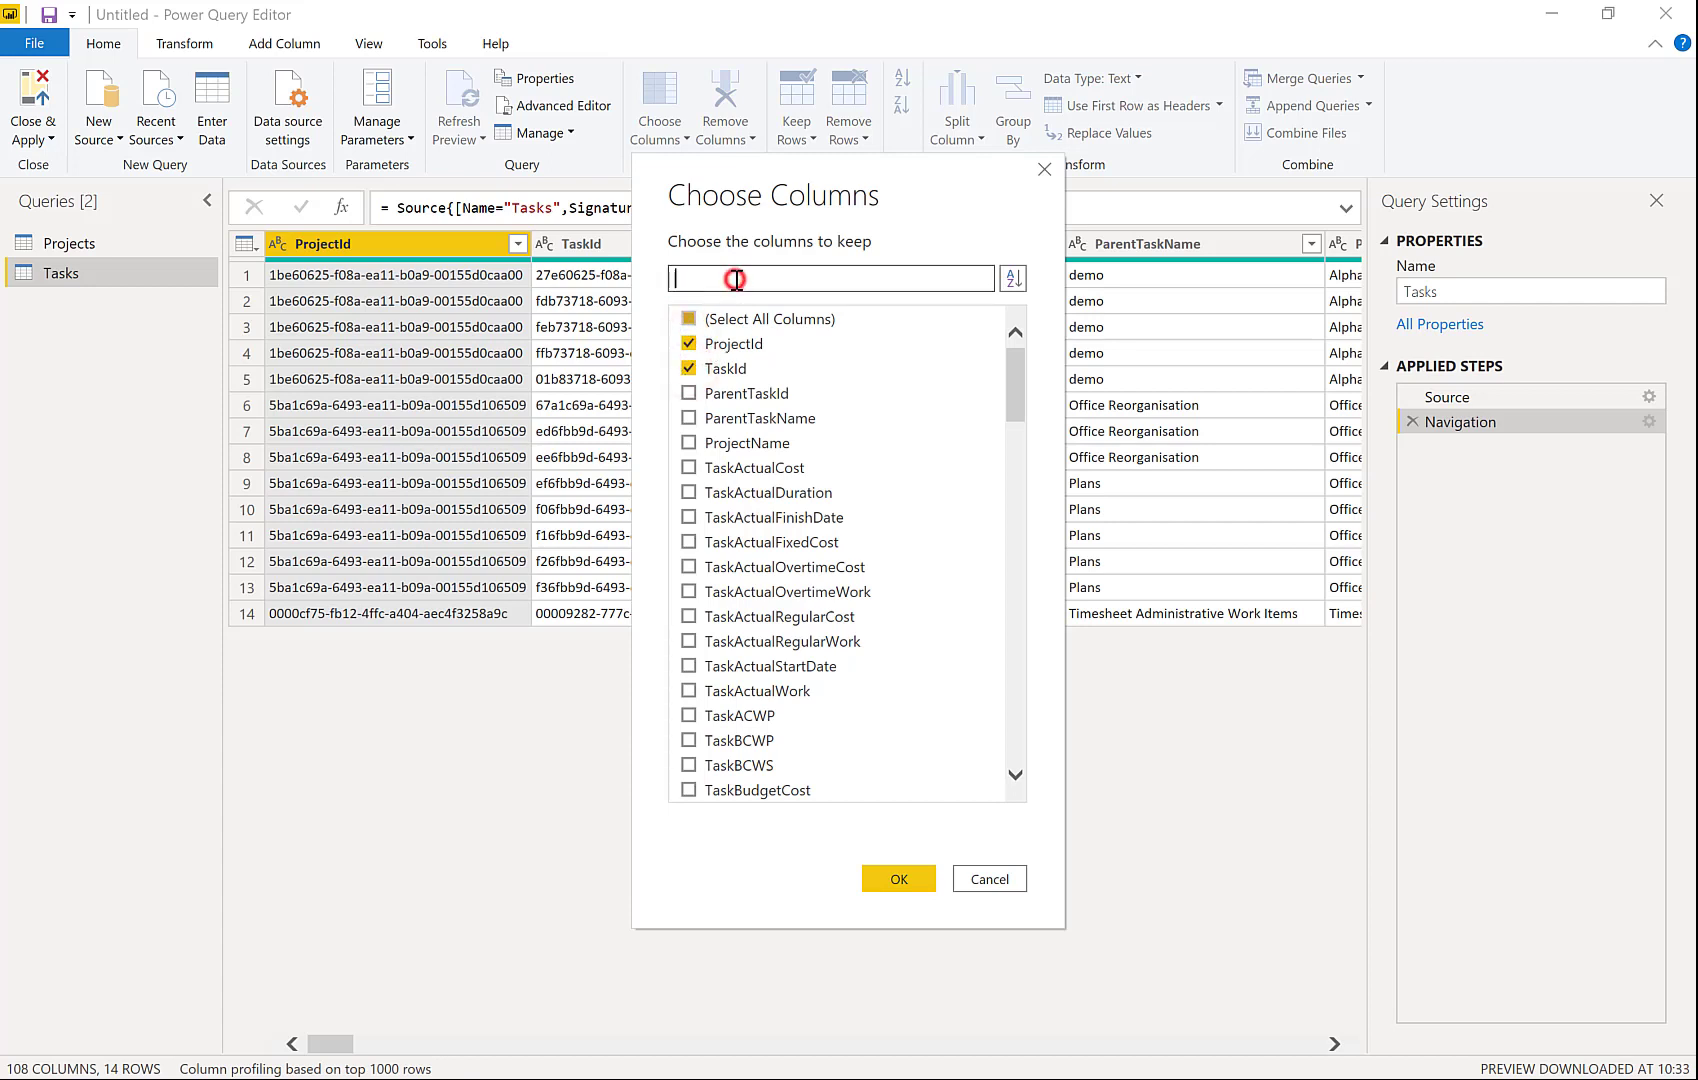
{"action": "type", "text": "name"}
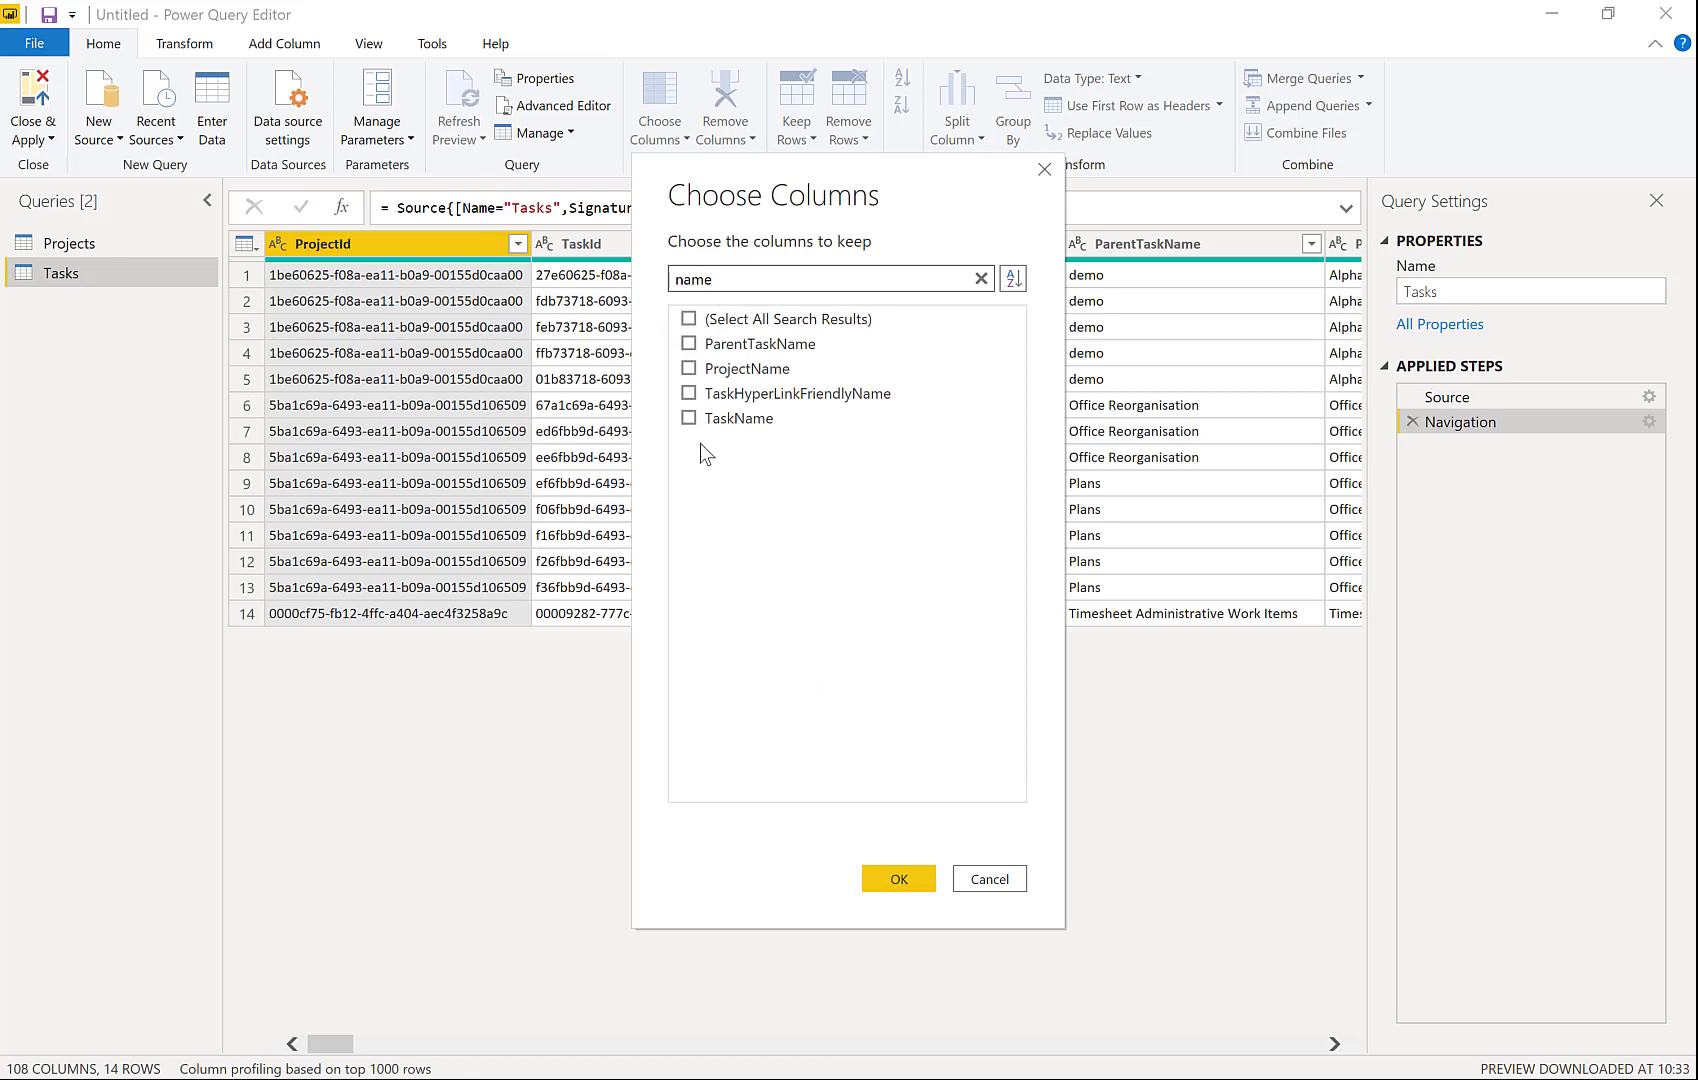
{"action": "left_click", "coordinate": [688, 418]}
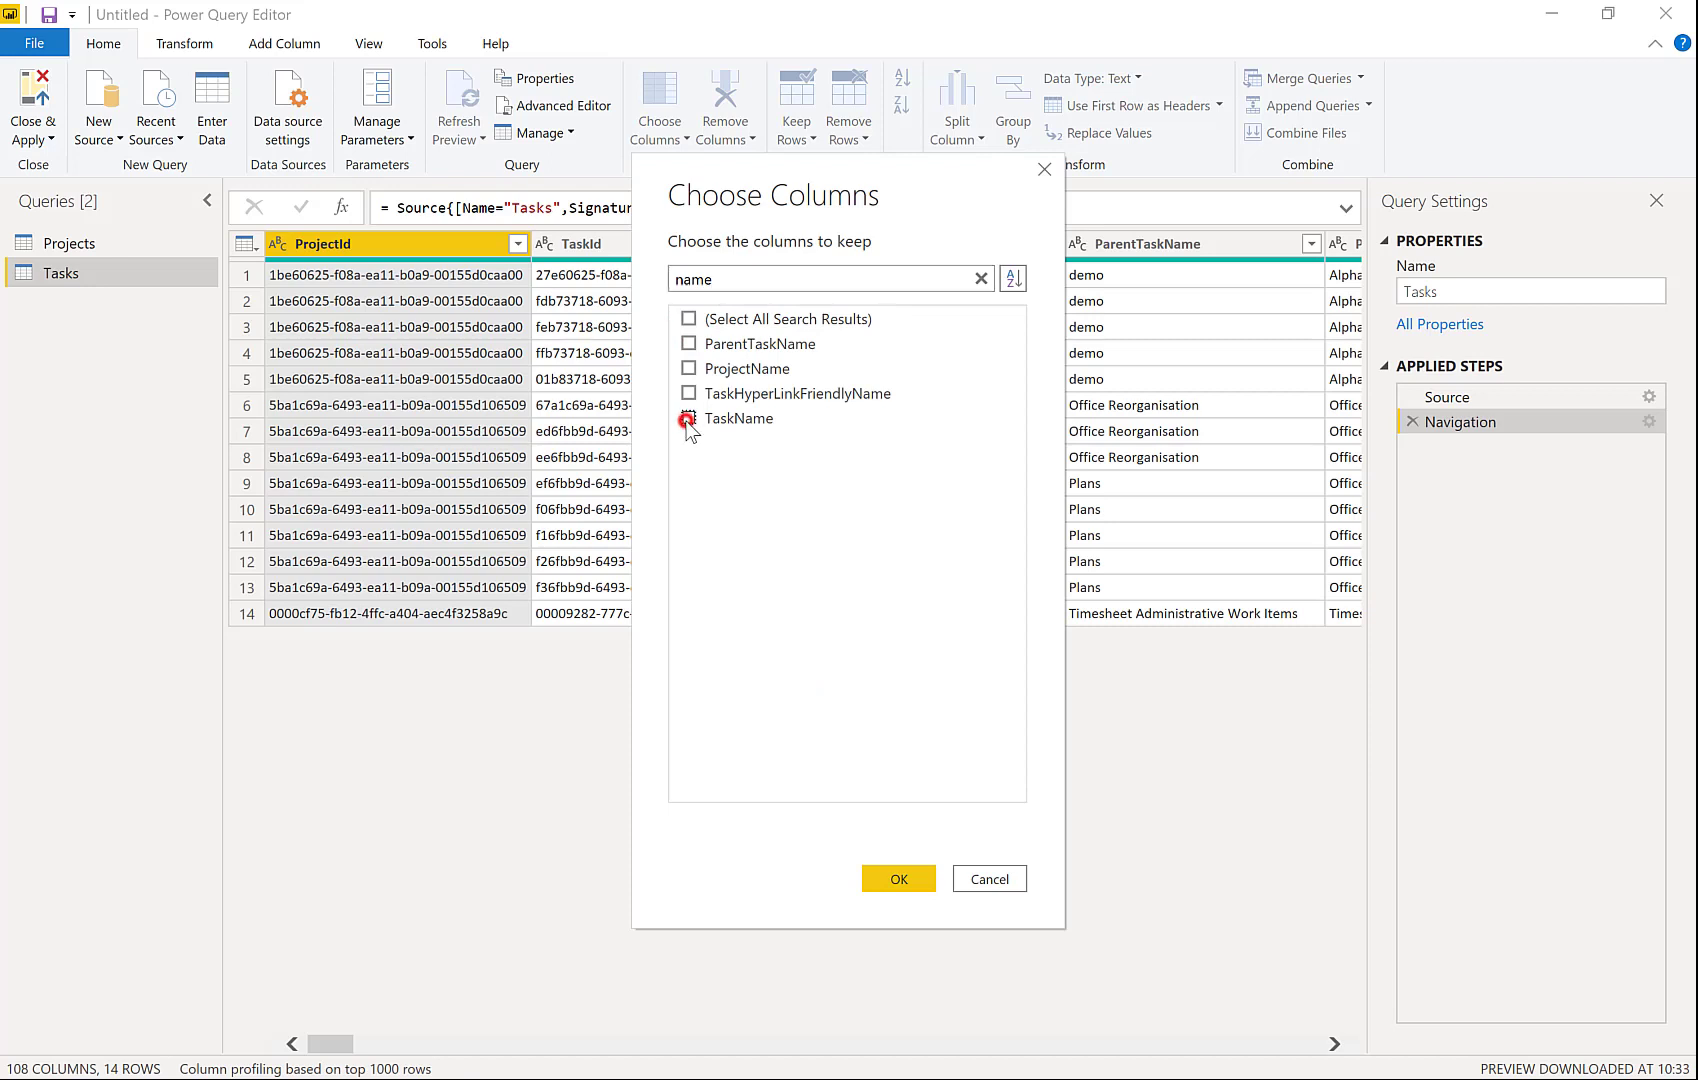
Step: Also keep TaskFinishDate, TaskStartDate and TaskPercentCompleted, and confirm the six-column selection
{"action": "double_click", "coordinate": [720, 279]}
{"action": "type", "text": "date"}
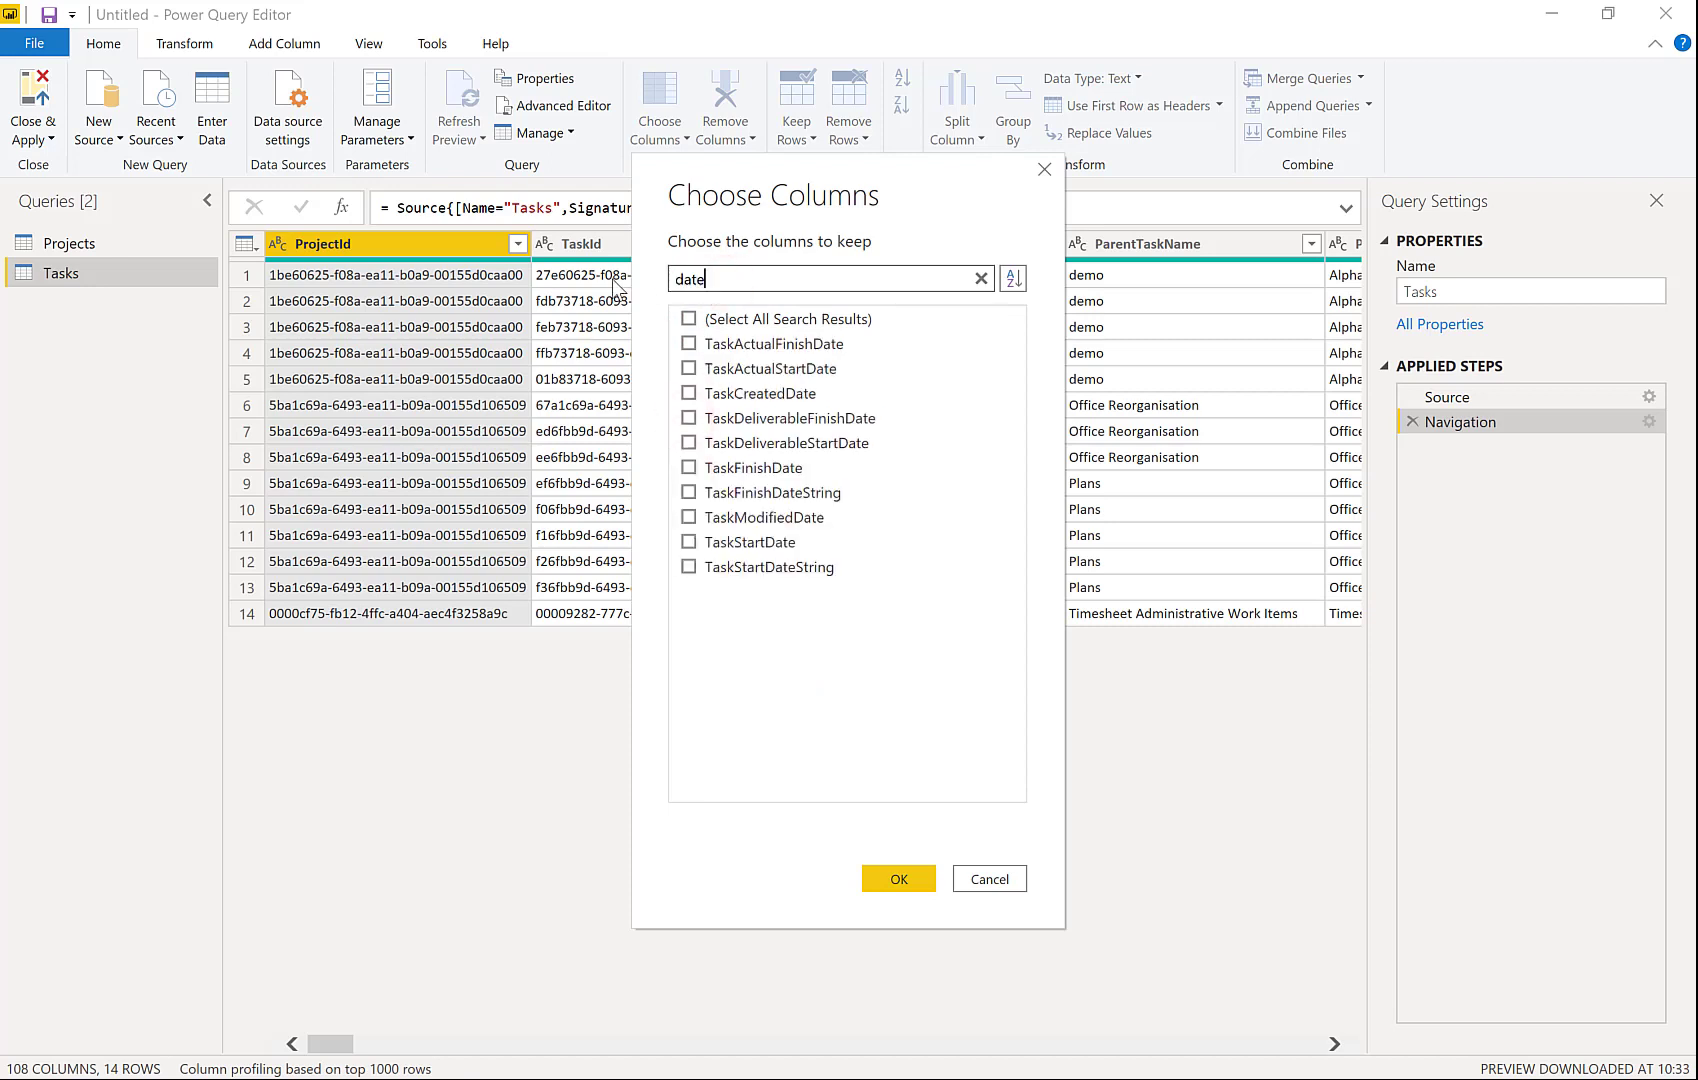
{"action": "left_click", "coordinate": [688, 467]}
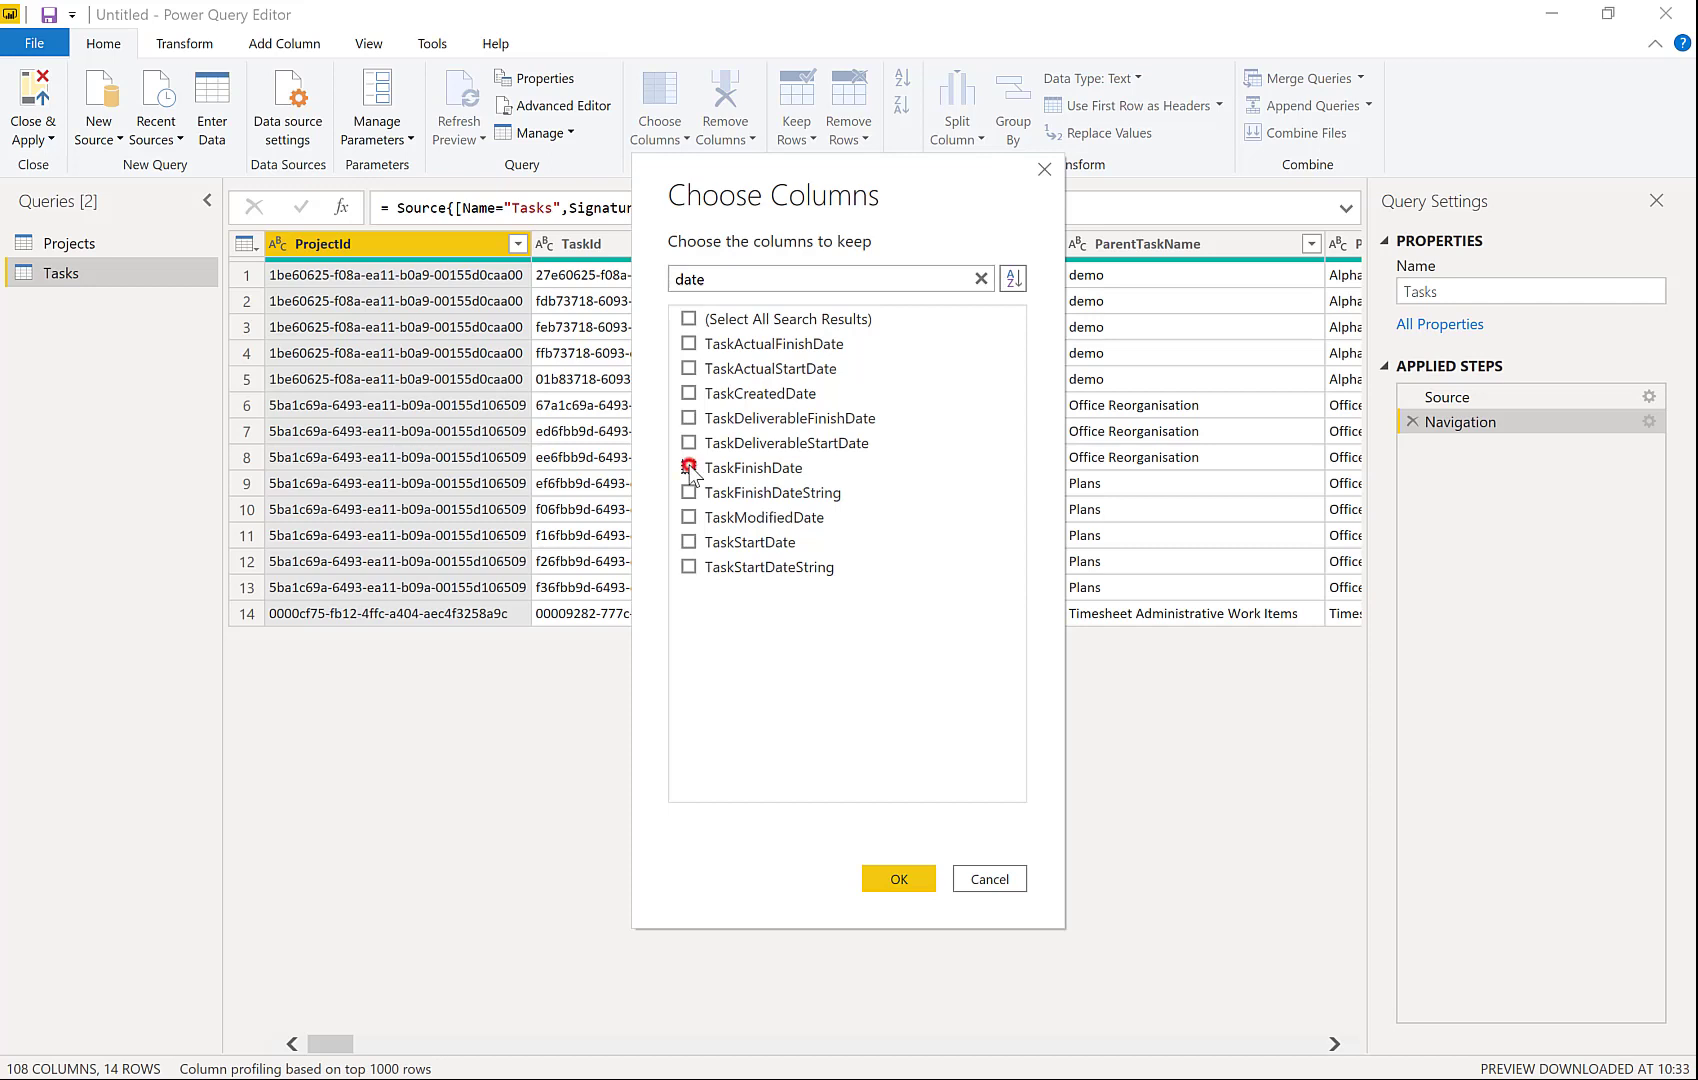
{"action": "left_click", "coordinate": [689, 542]}
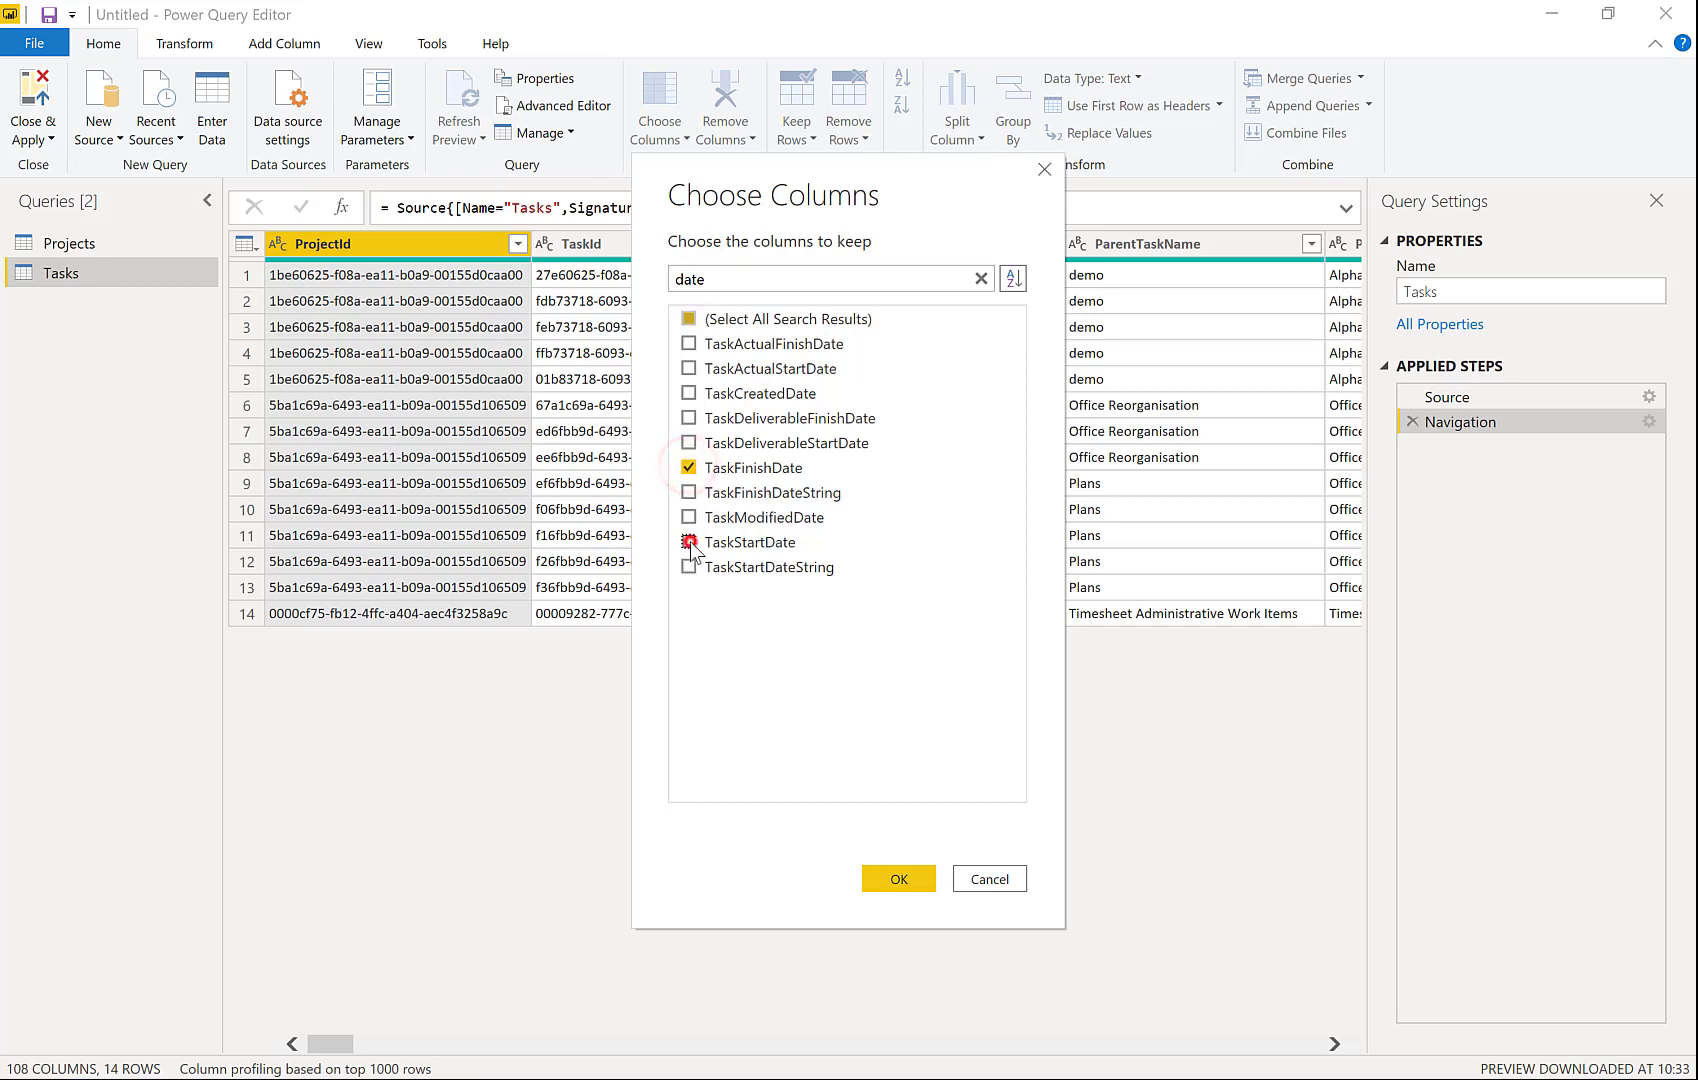
{"action": "double_click", "coordinate": [714, 279]}
{"action": "type", "text": "comple"}
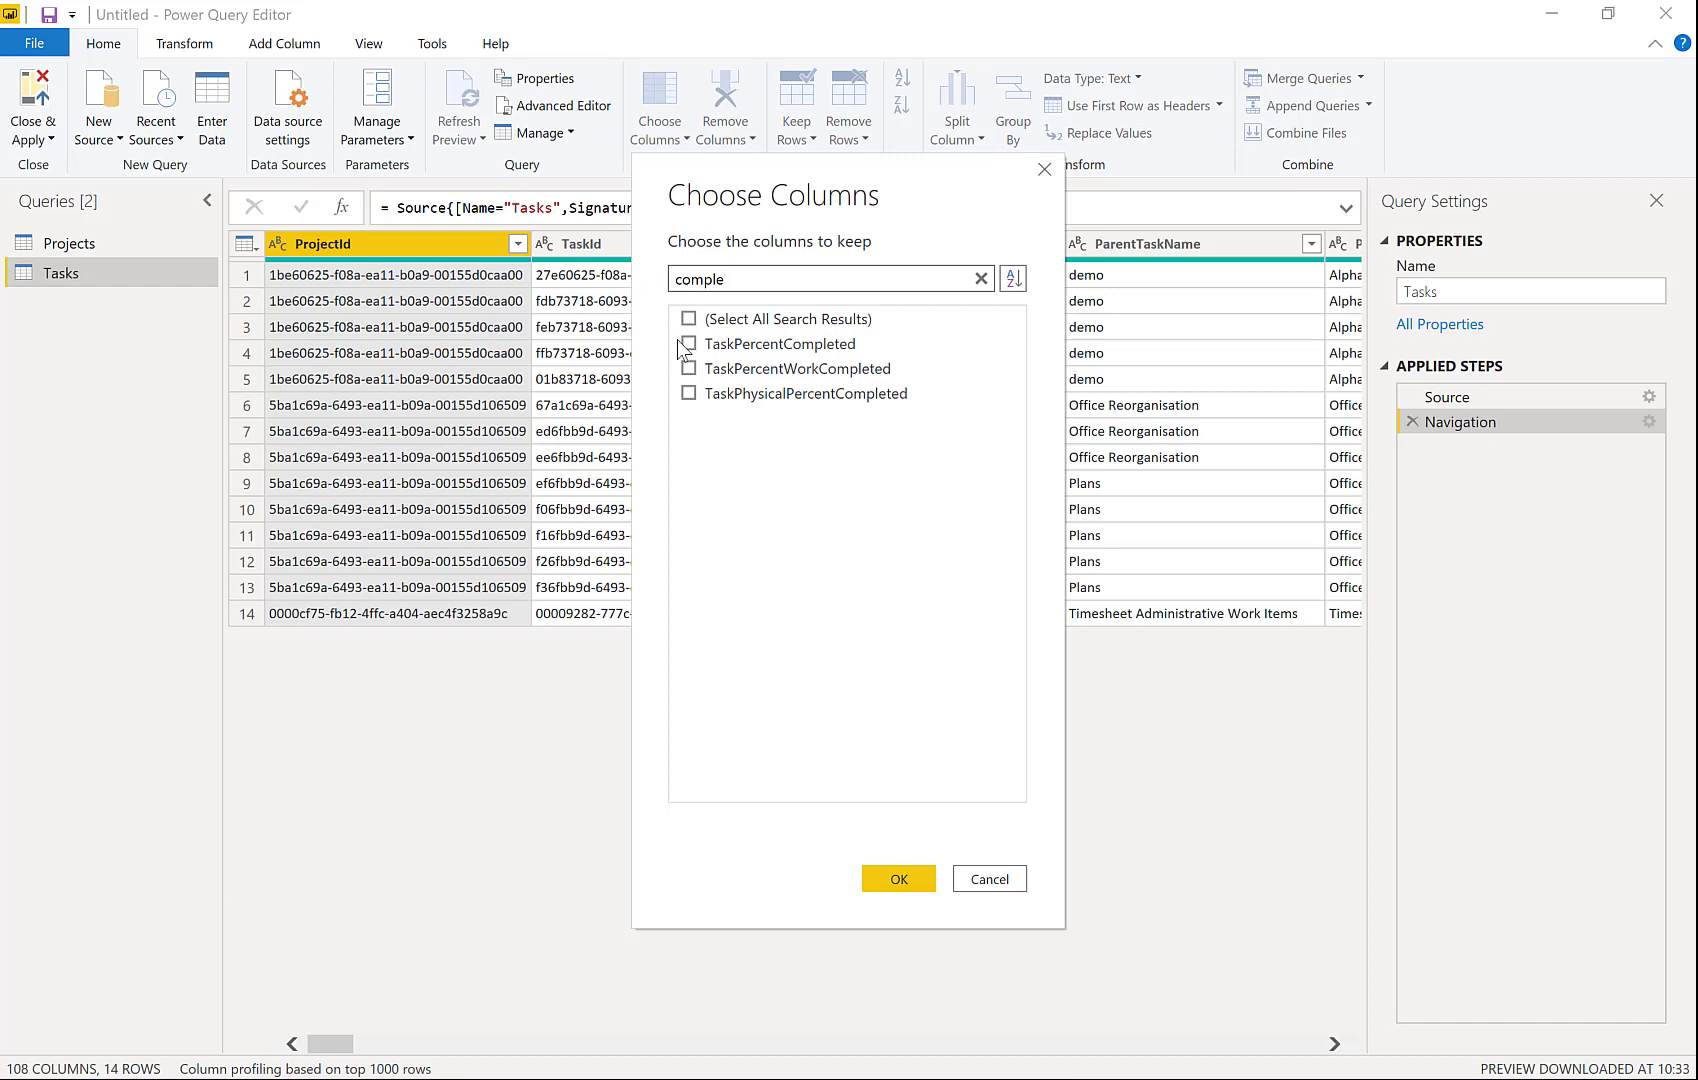
{"action": "left_click", "coordinate": [689, 345]}
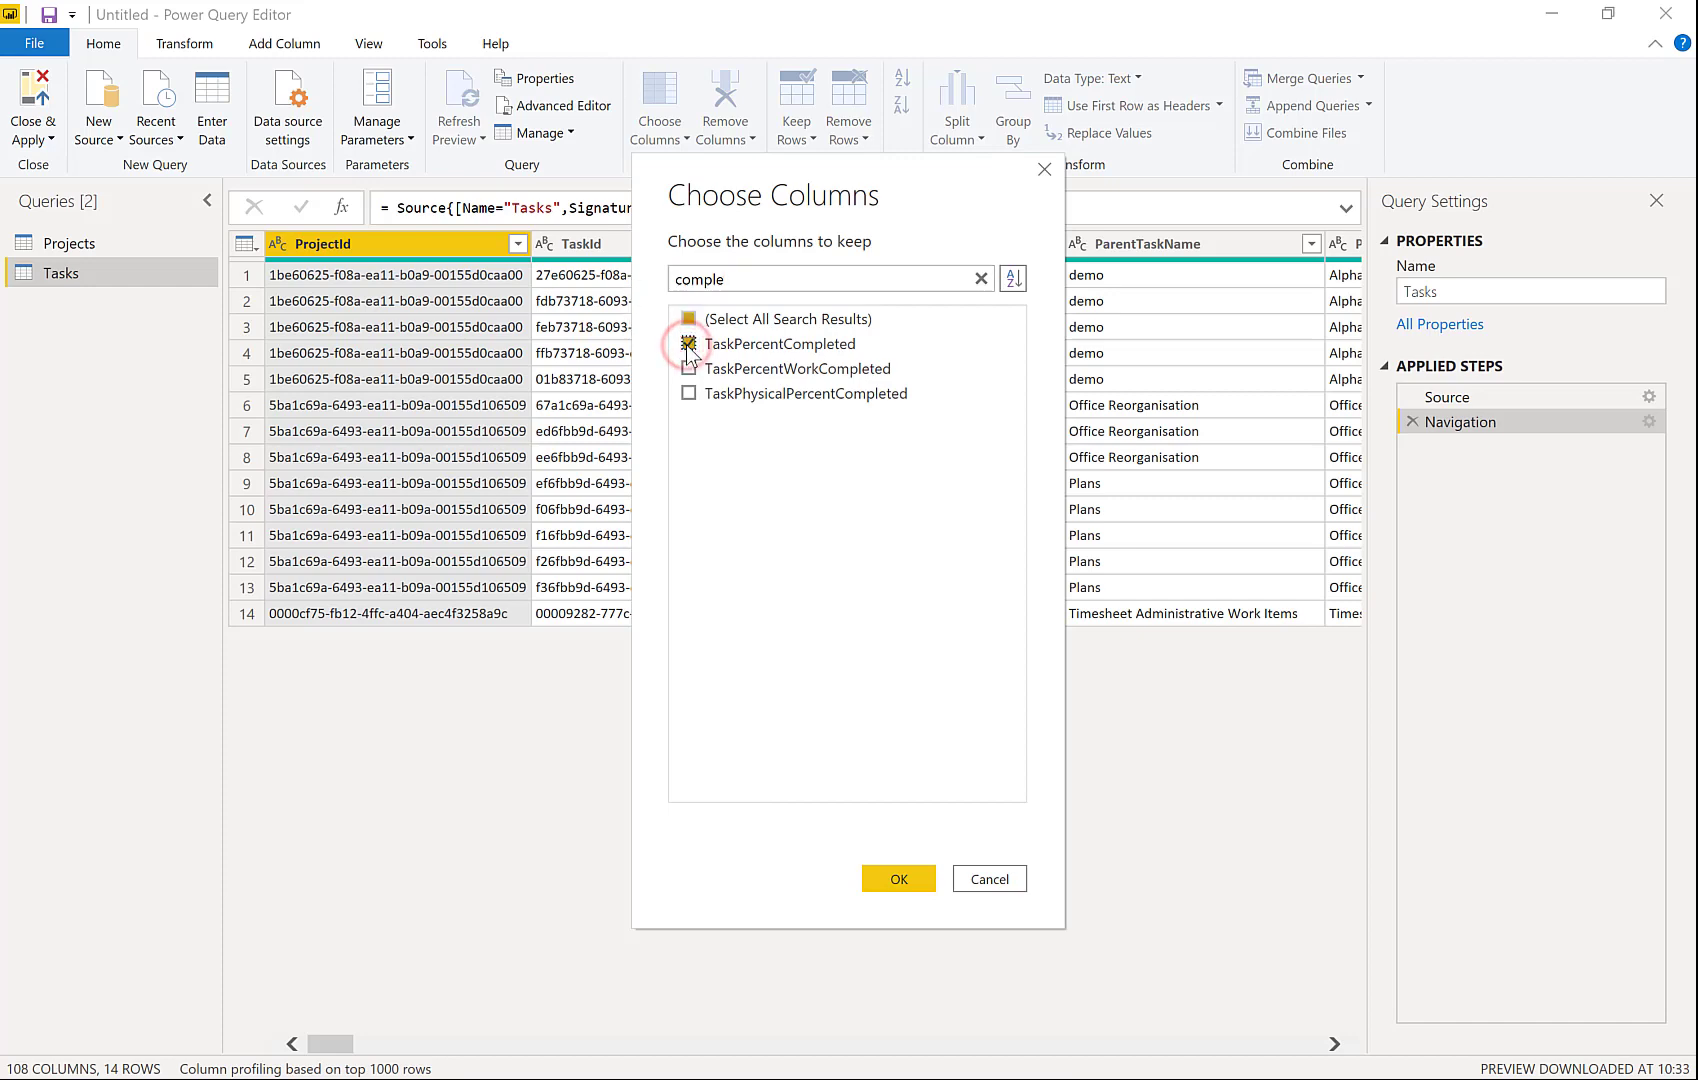
{"action": "left_click", "coordinate": [899, 879]}
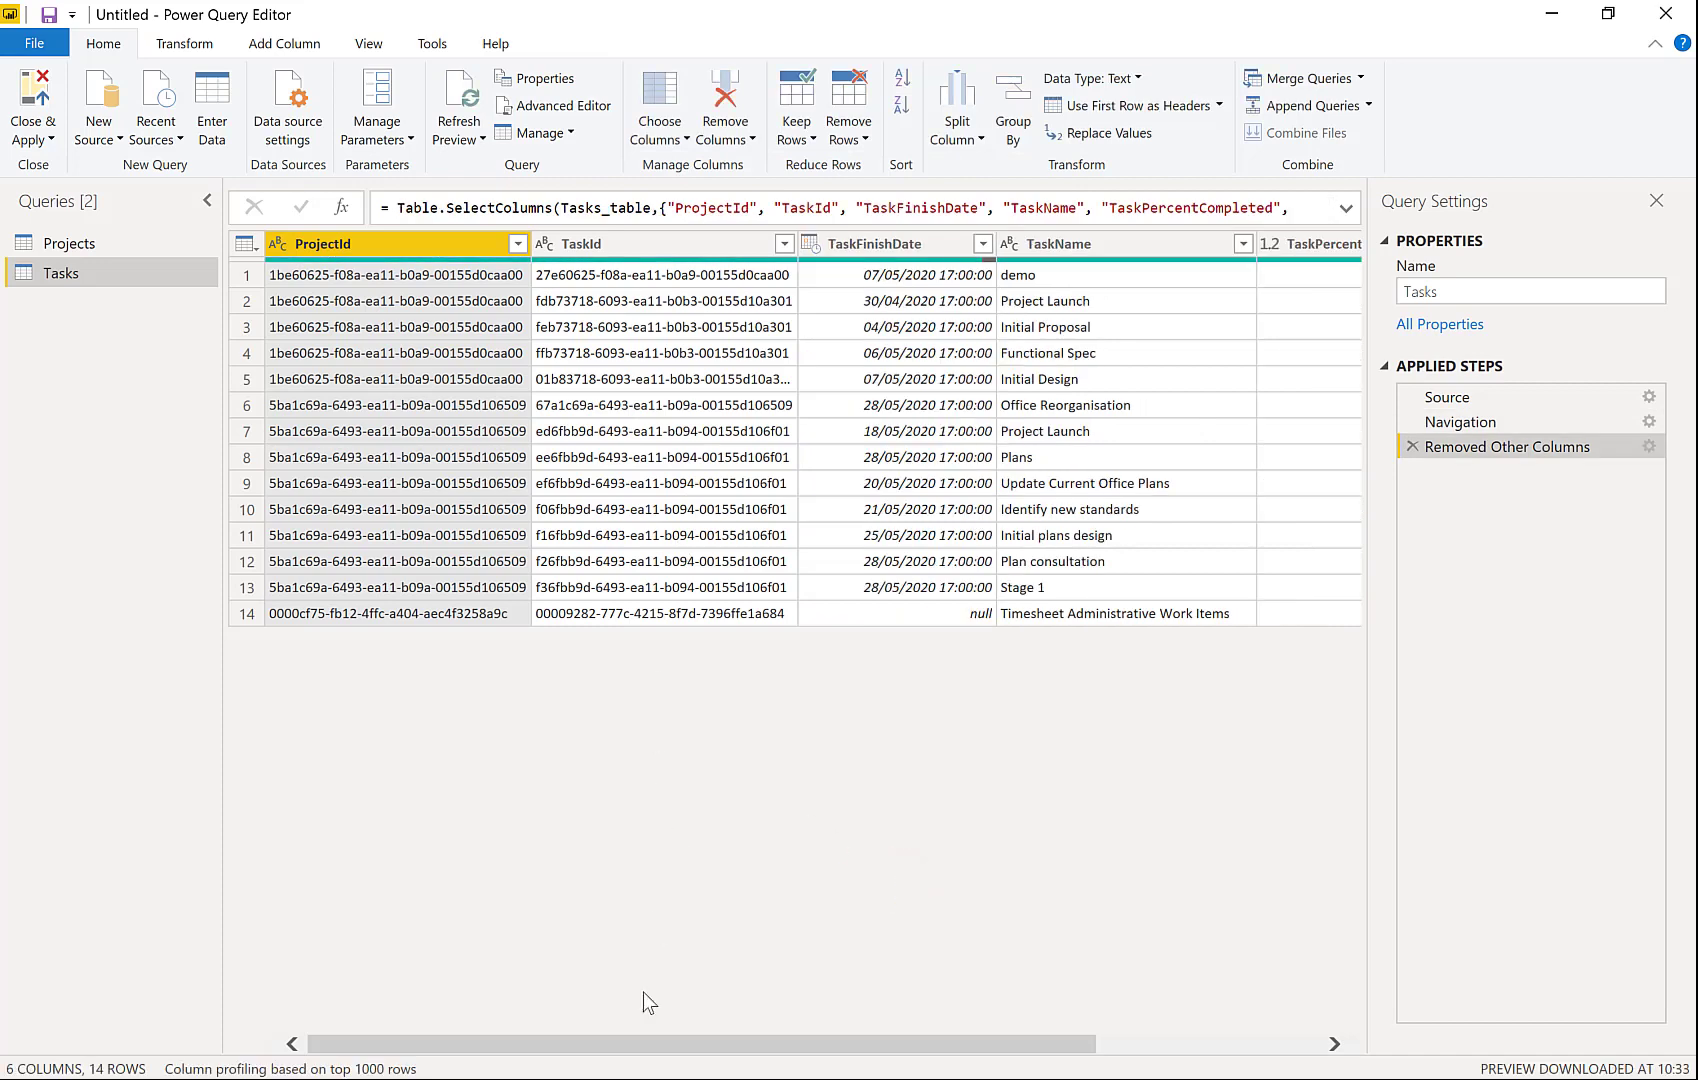
Step: Check the Tasks columns, then Close & Apply to load Projects and Tasks into the model
{"action": "left_click_drag", "start_coordinate": [655, 1047], "coordinate": [877, 1045]}
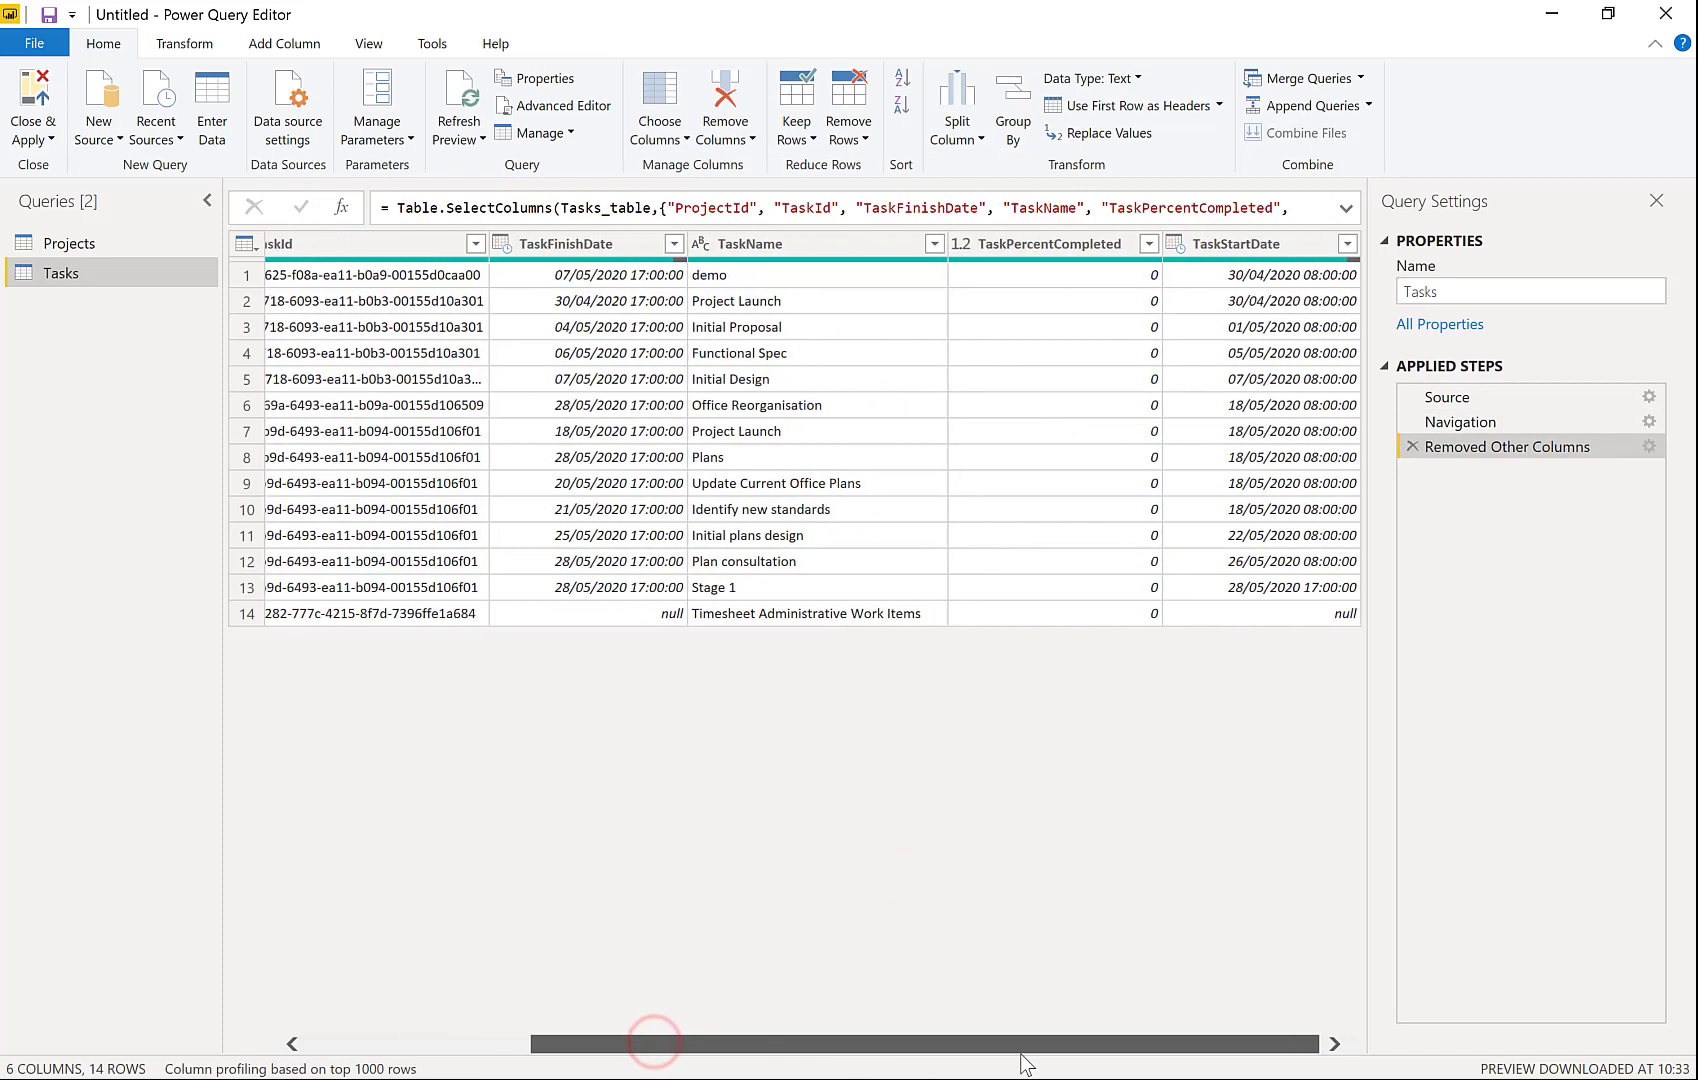
{"action": "left_click_drag", "start_coordinate": [980, 1045], "coordinate": [625, 1042]}
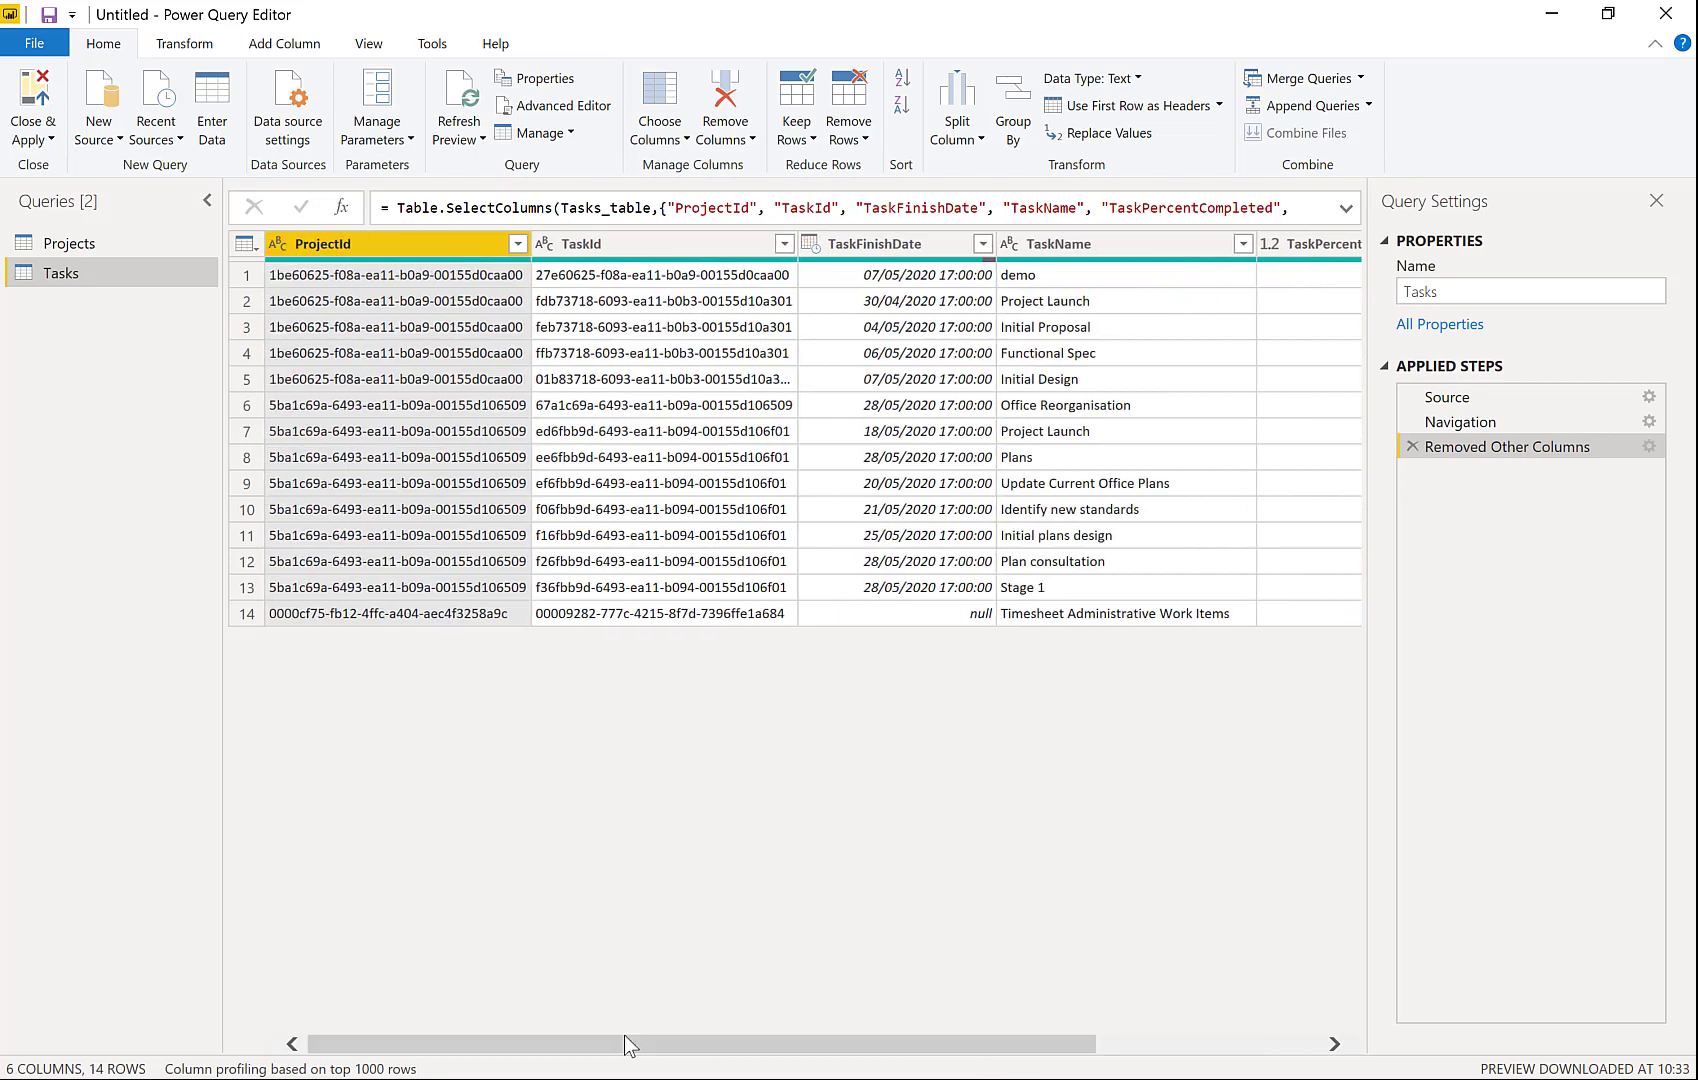
{"action": "left_click", "coordinate": [38, 97]}
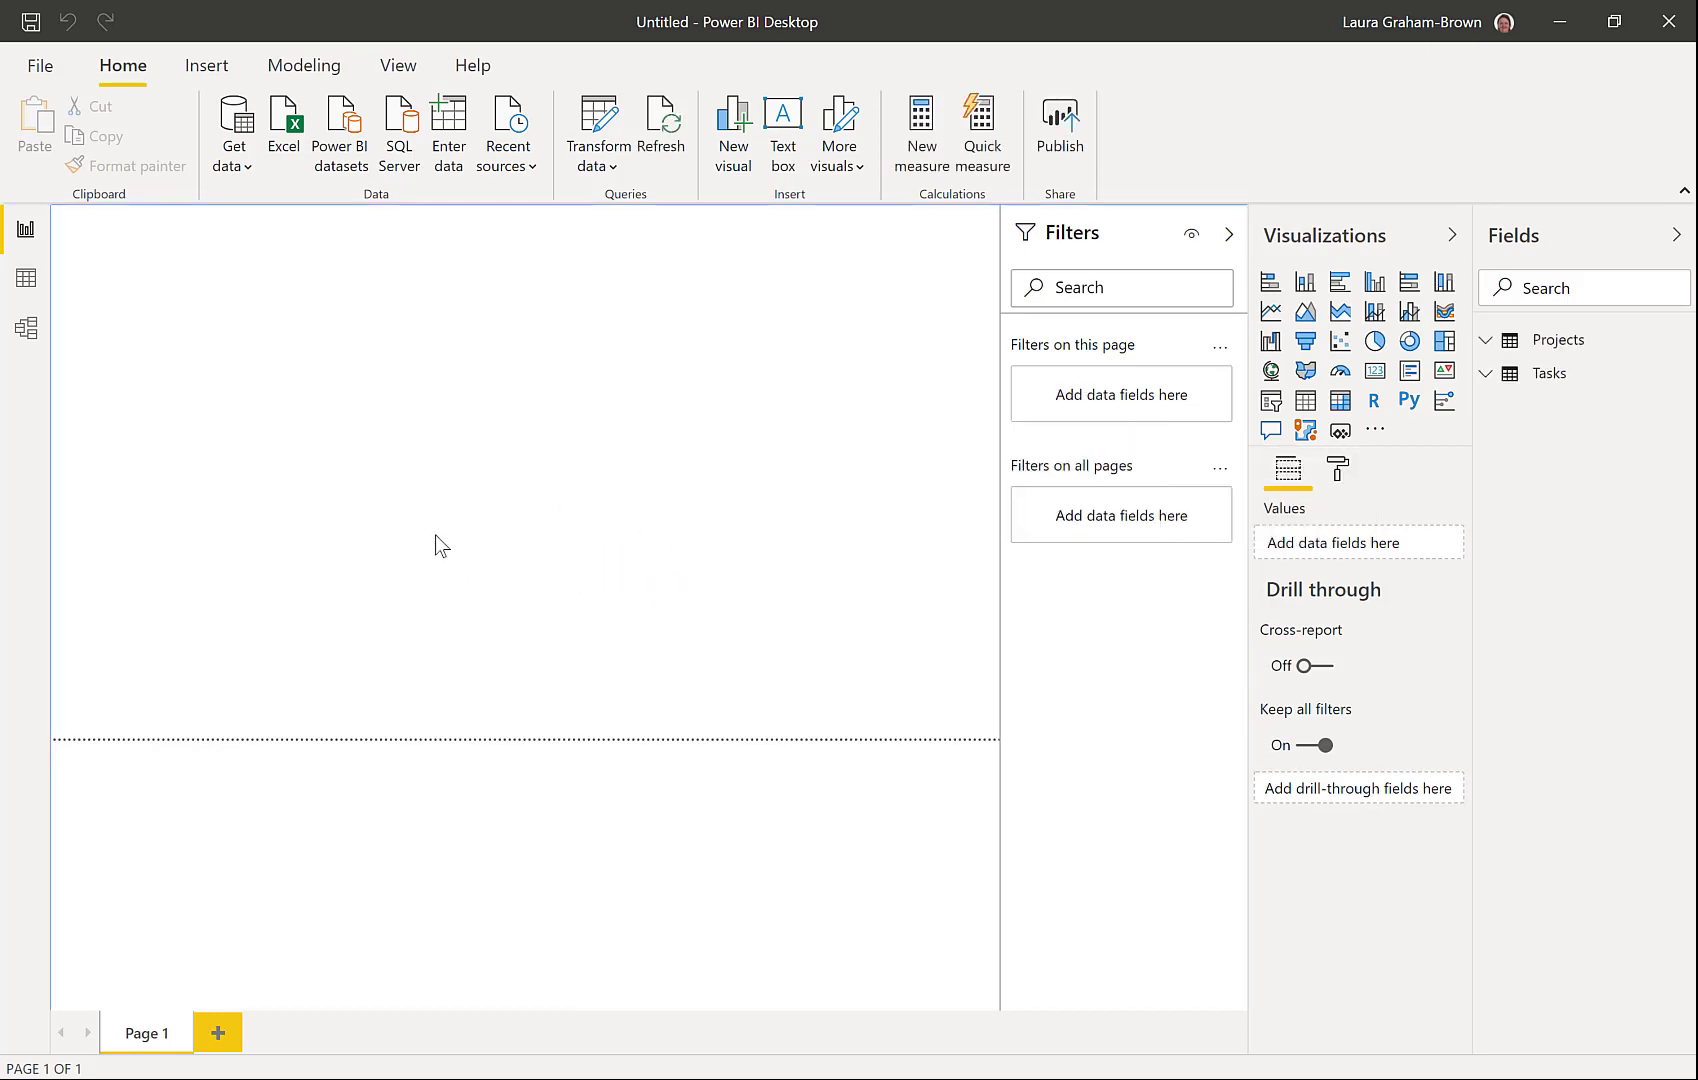
Step: Check the Projects-to-Tasks ProjectId relationship in Model view, then view the Projects data
{"action": "left_click", "coordinate": [28, 330]}
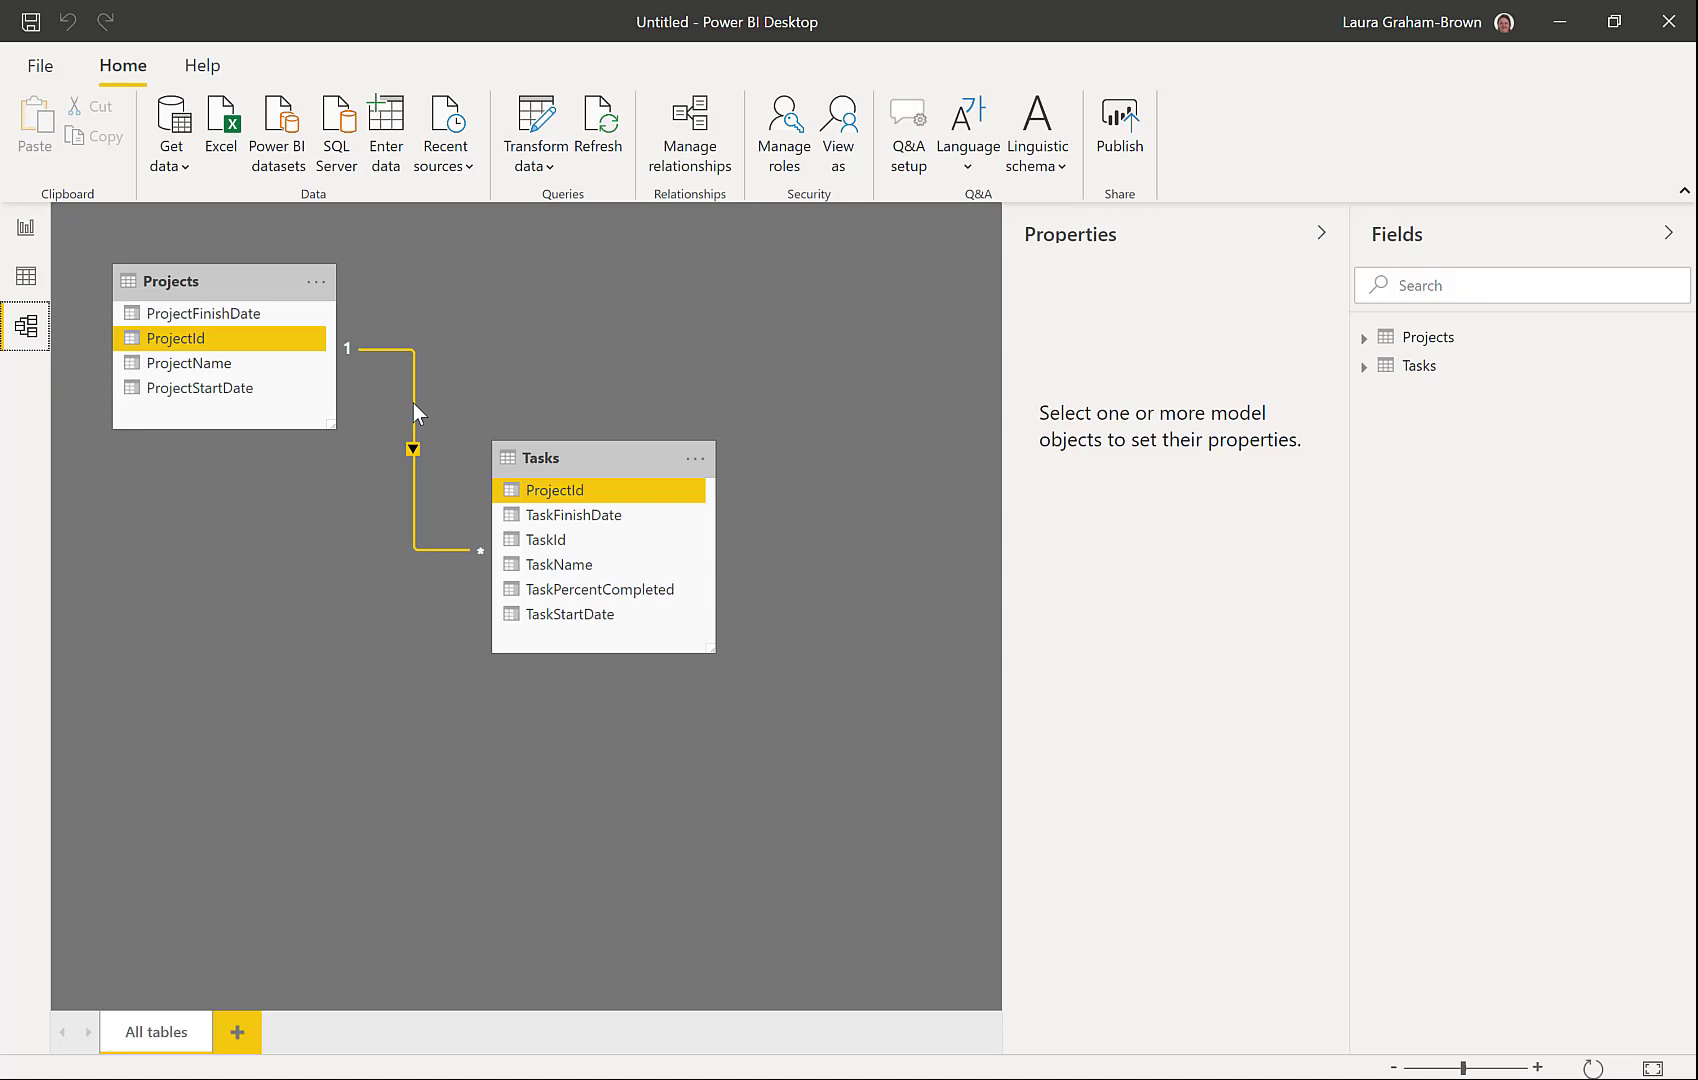
{"action": "left_click", "coordinate": [40, 285]}
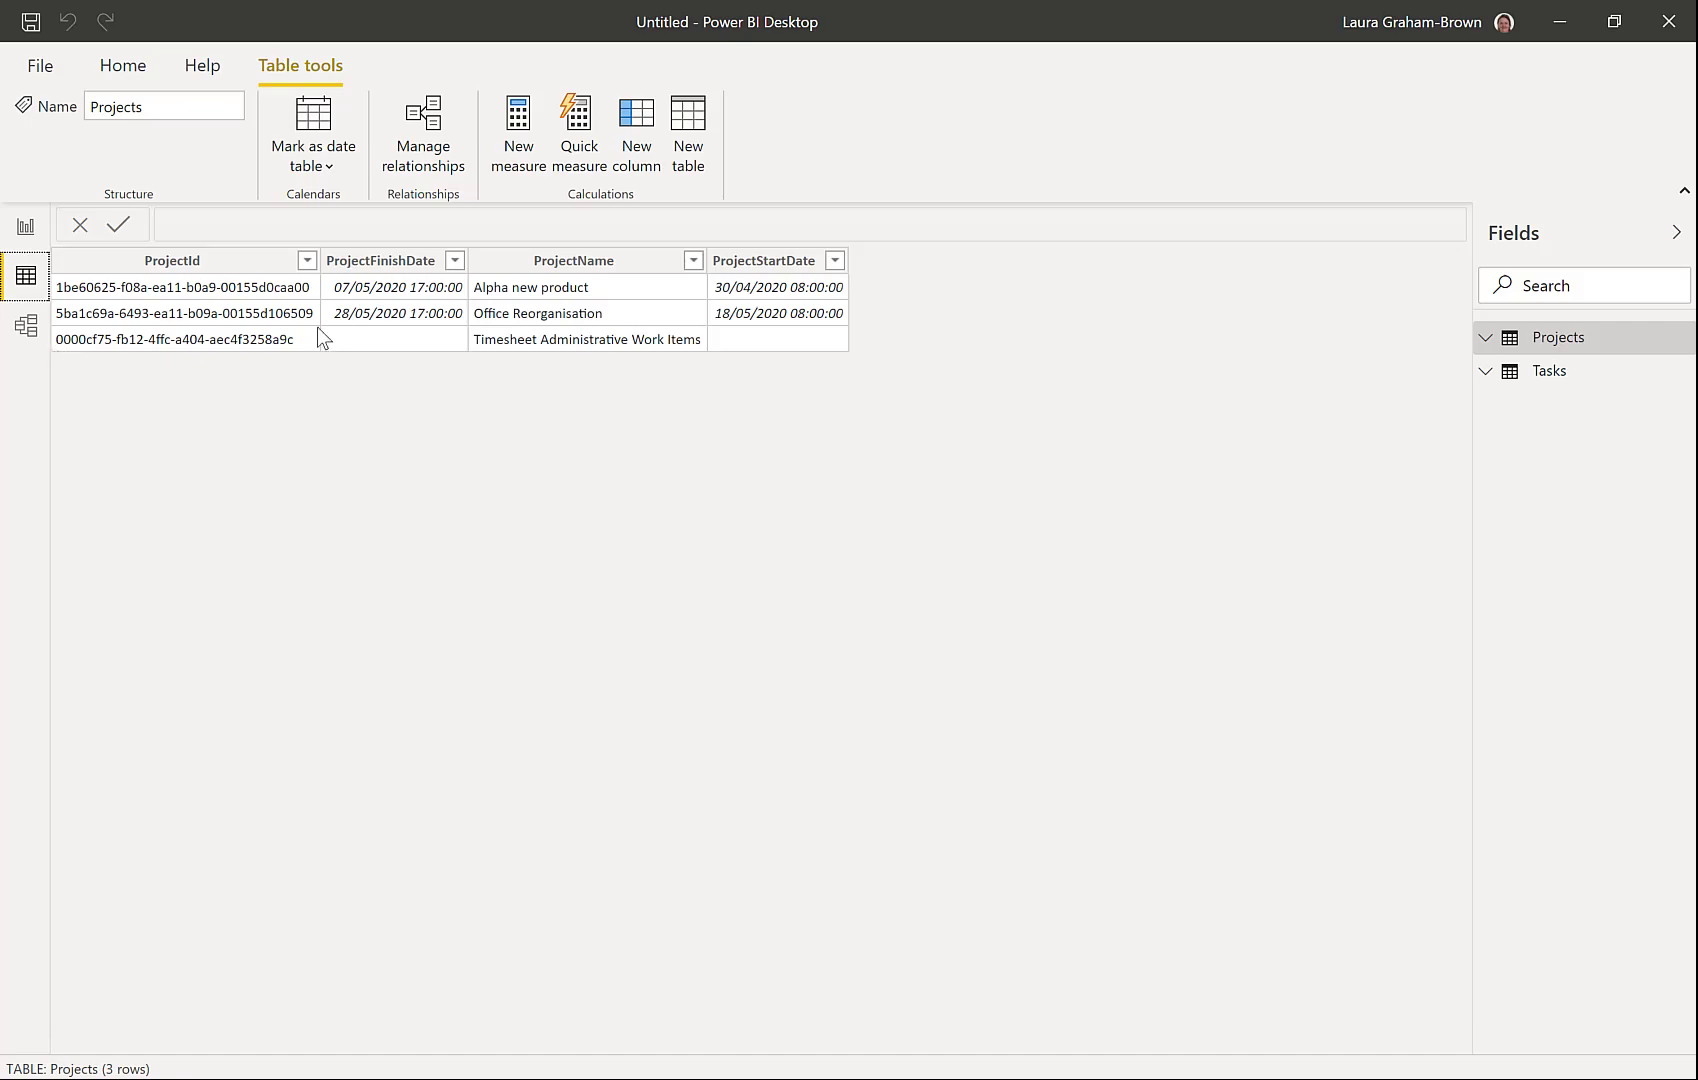
Step: Show the Tasks table's 14 rows and six fields in Data view
{"action": "left_click", "coordinate": [1552, 372]}
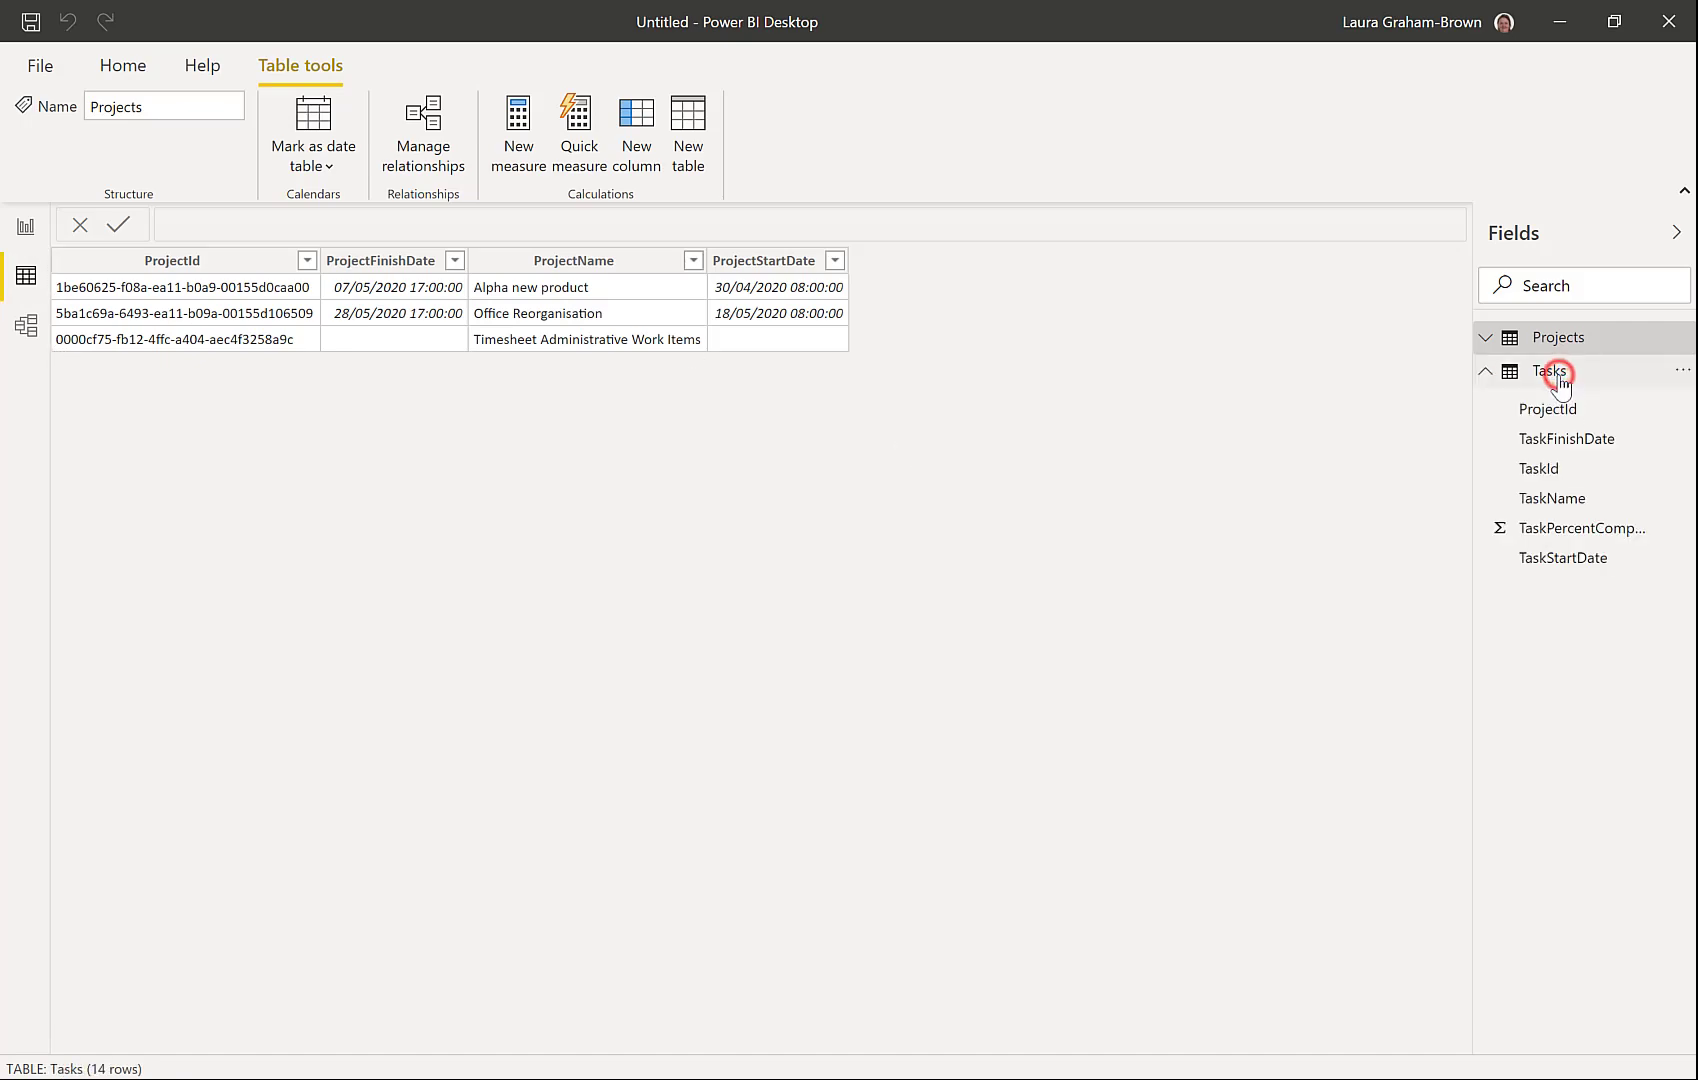